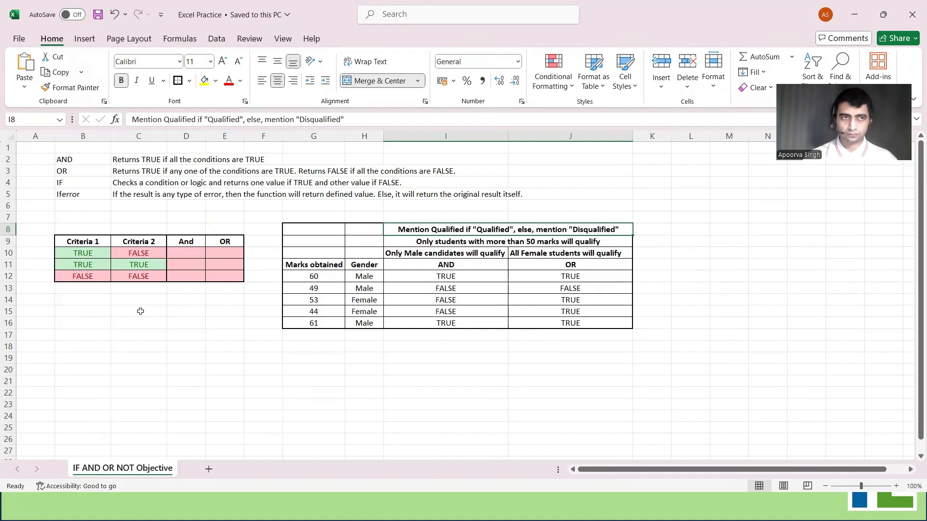
{"action": "left_click_drag", "start_coordinate": [81, 239], "coordinate": [211, 277]}
{"action": "left_click", "coordinate": [143, 288]}
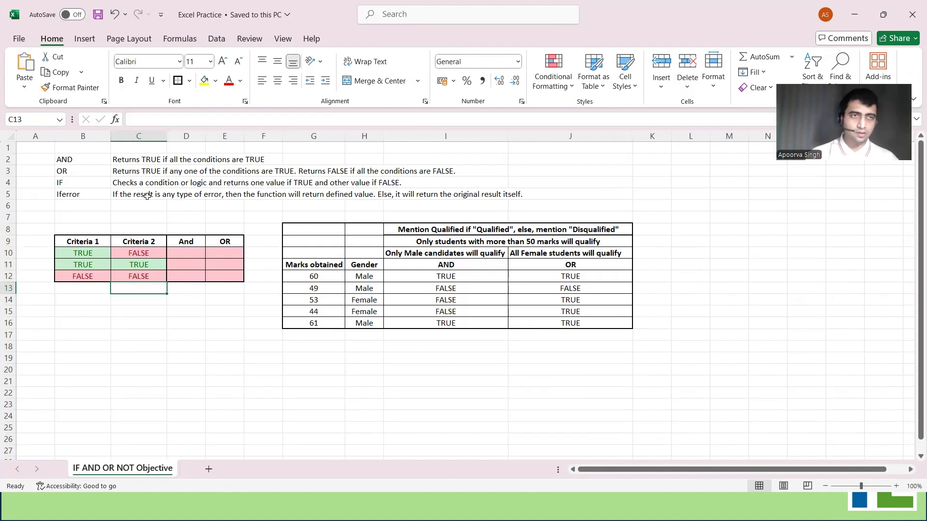
{"action": "left_click", "coordinate": [186, 242]}
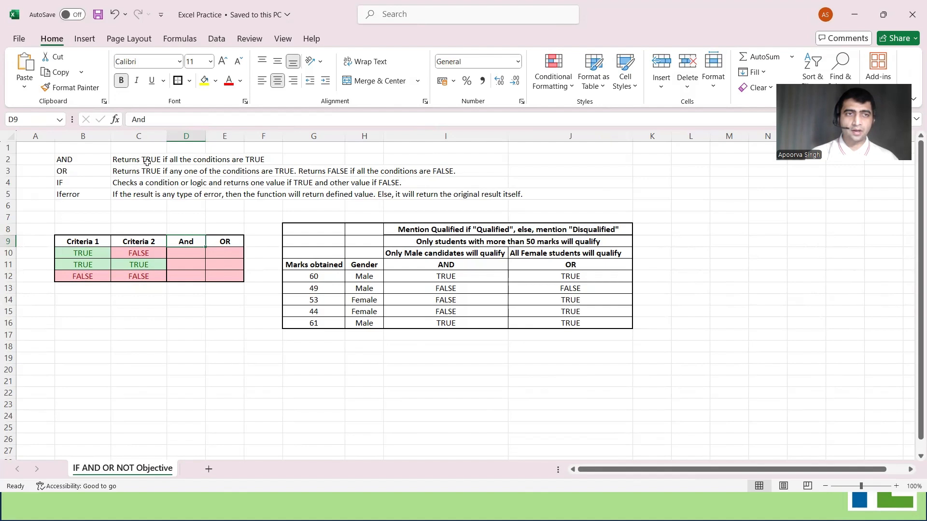
Enter =AND(B10,C10) in cell D10 and fill it down through D12
{"action": "left_click", "coordinate": [181, 255]}
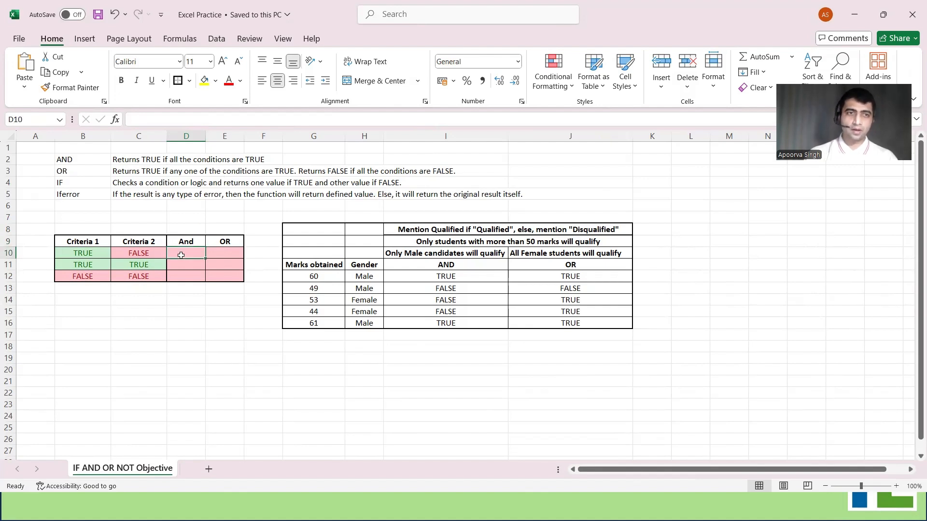
{"action": "type", "text": "="}
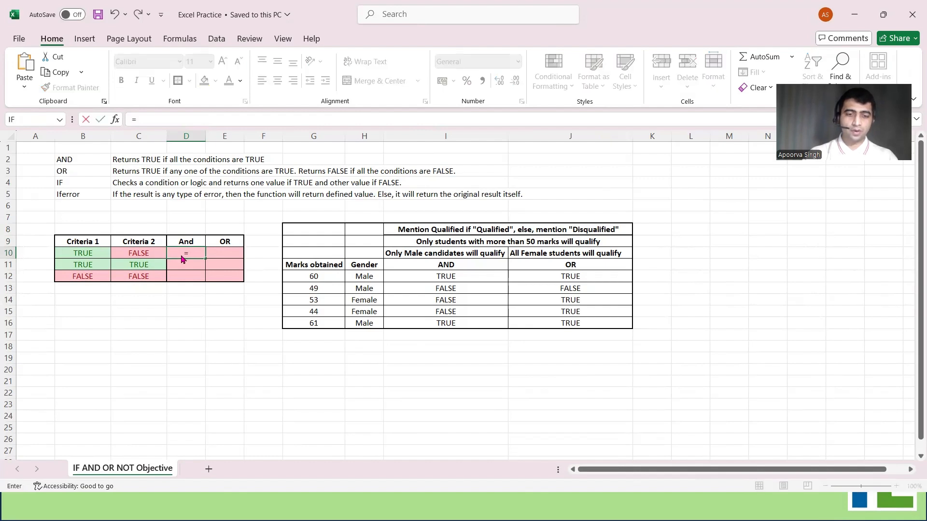
{"action": "type", "text": "AND("}
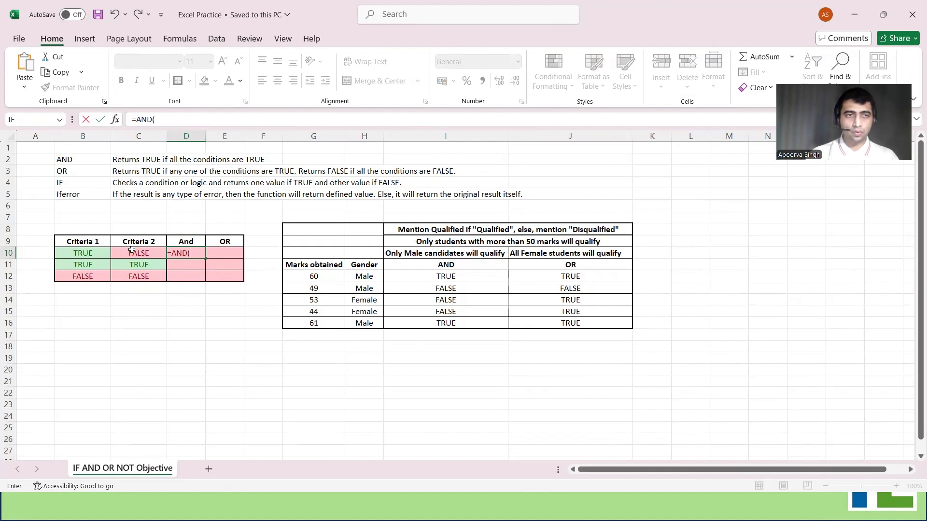
{"action": "left_click", "coordinate": [104, 252]}
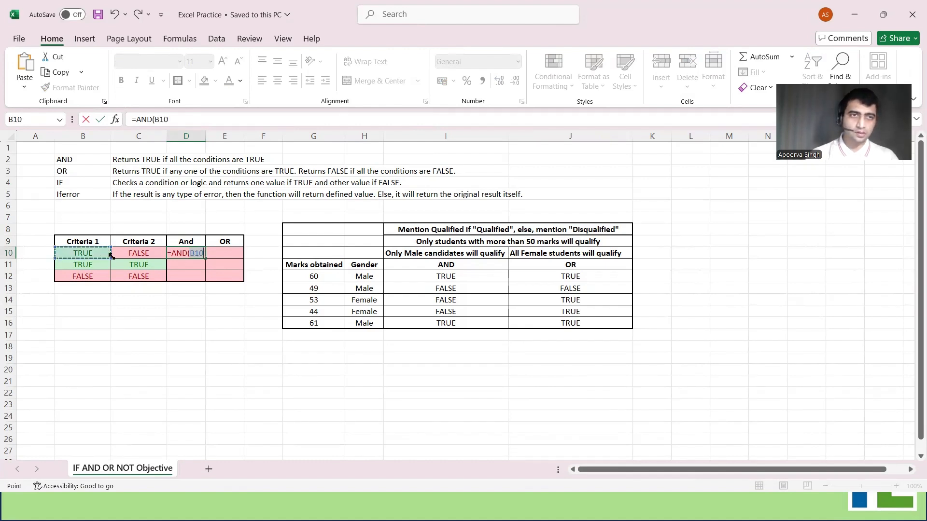
{"action": "type", "text": ","}
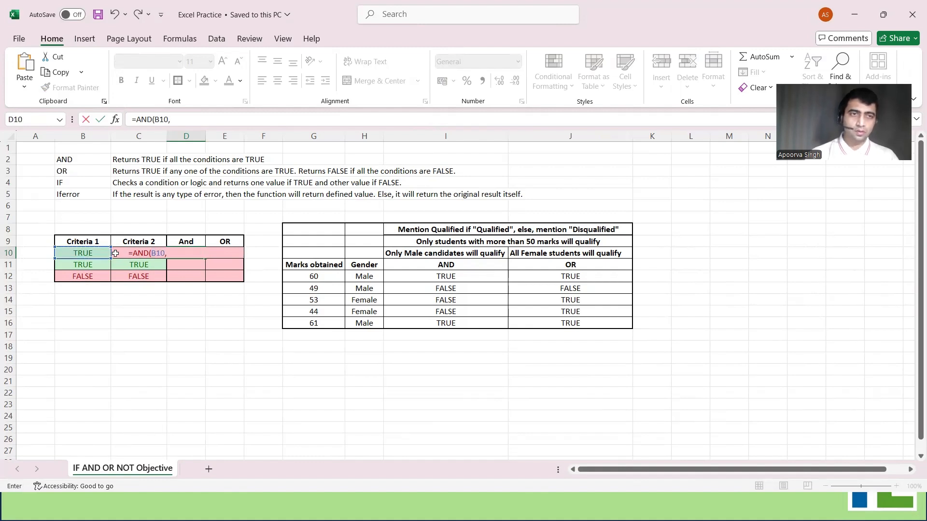
{"action": "type", "text": "C10)"}
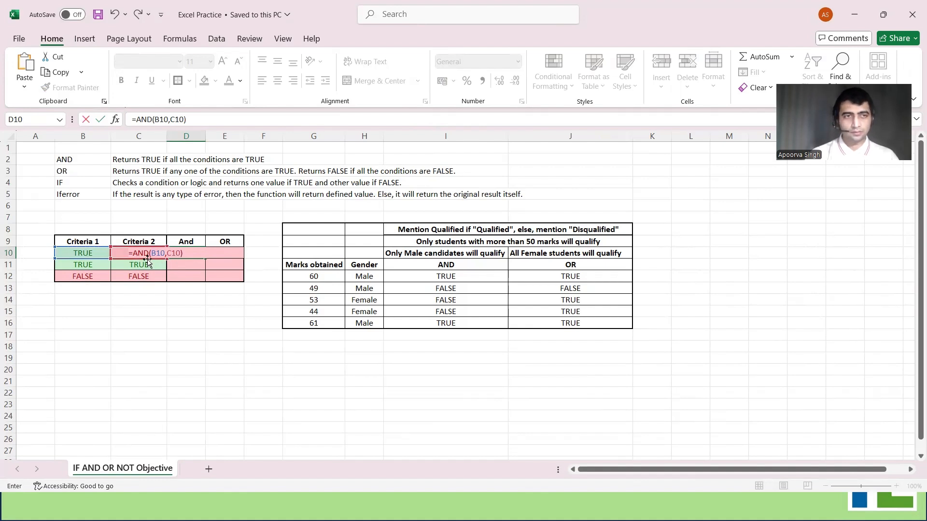
{"action": "key", "text": "ctrl+Return"}
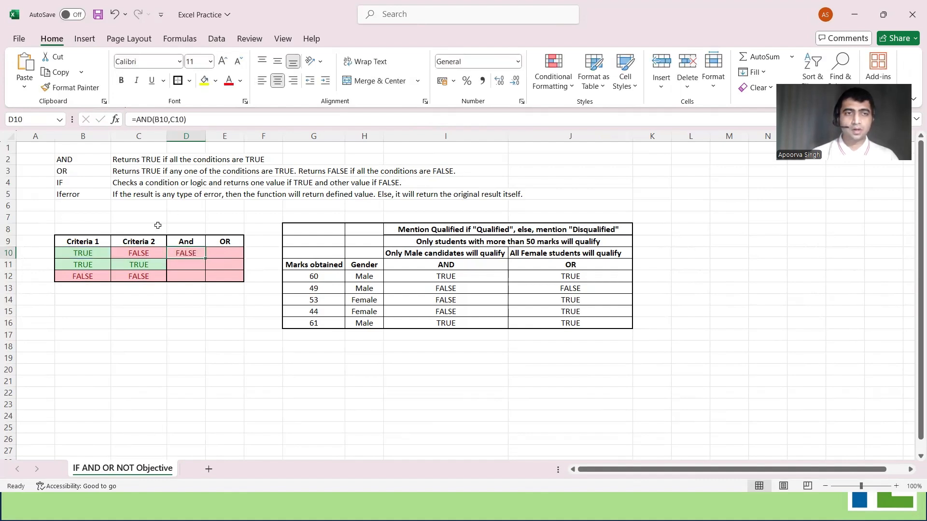
{"action": "double_click", "coordinate": [204, 258]}
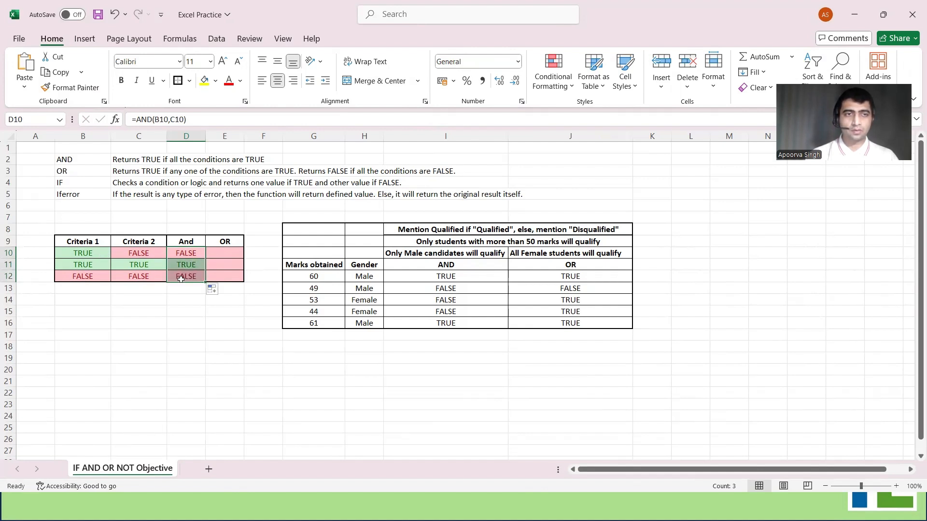
{"action": "left_click", "coordinate": [107, 263]}
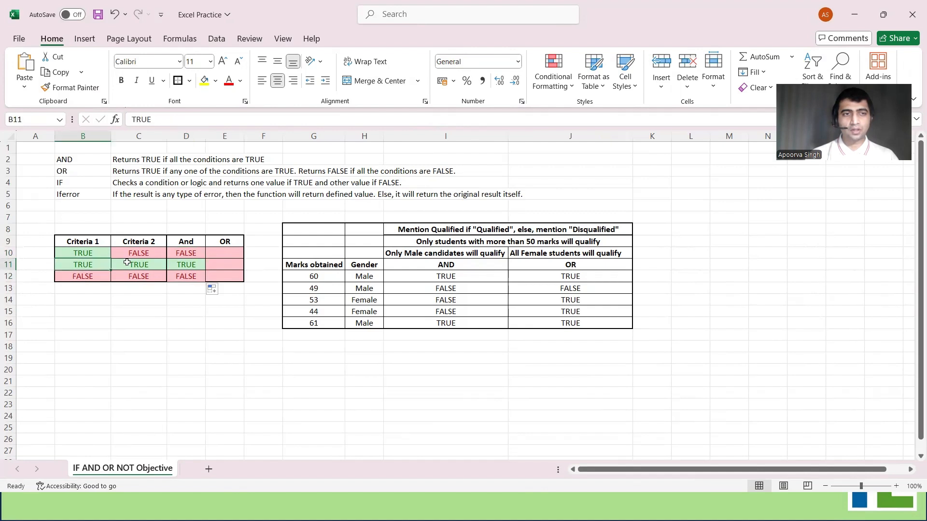
{"action": "left_click", "coordinate": [143, 264]}
{"action": "left_click", "coordinate": [190, 264]}
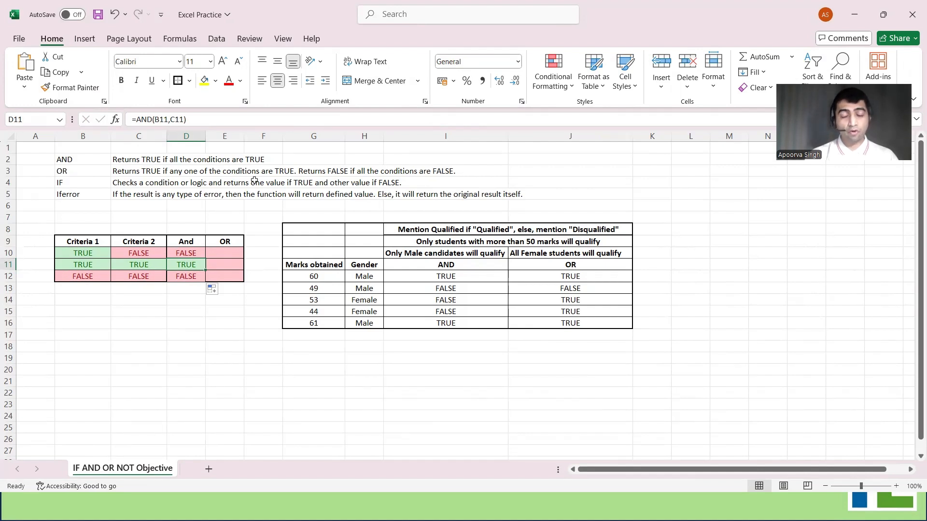
Enter =OR(B10,C10) in cell E10 and fill it down through E12
{"action": "left_click", "coordinate": [227, 253]}
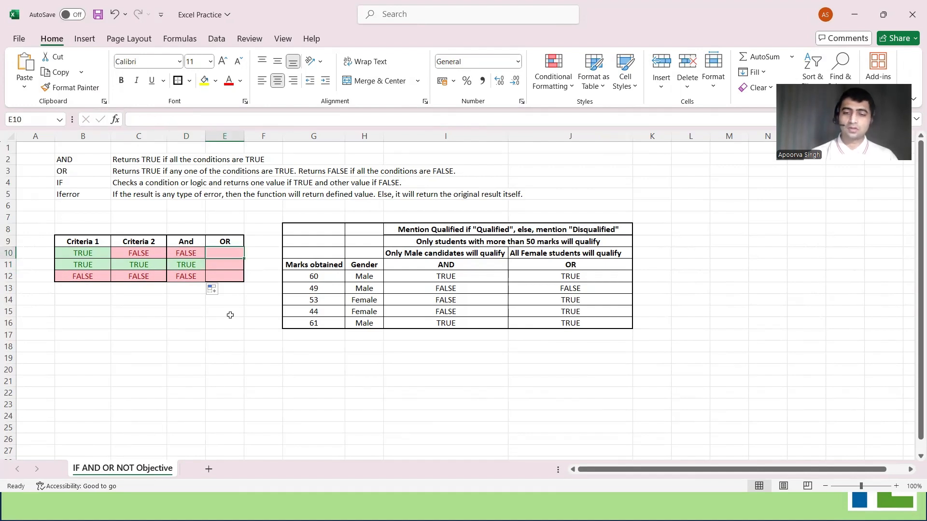
{"action": "type", "text": "="}
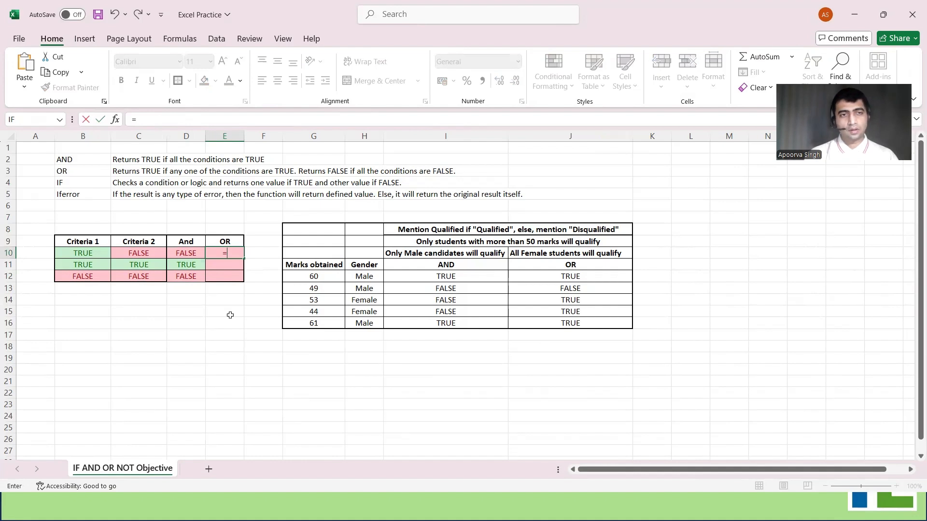
{"action": "type", "text": "OR("}
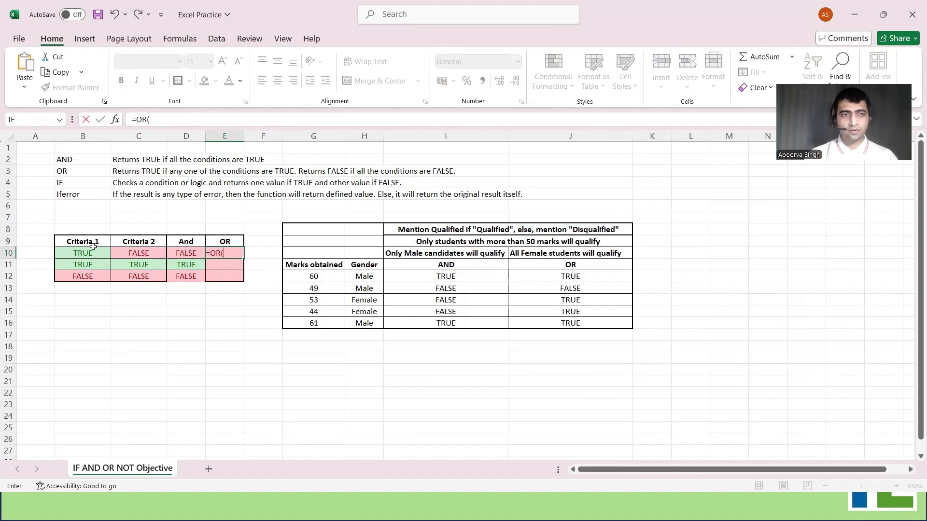
{"action": "left_click", "coordinate": [90, 252]}
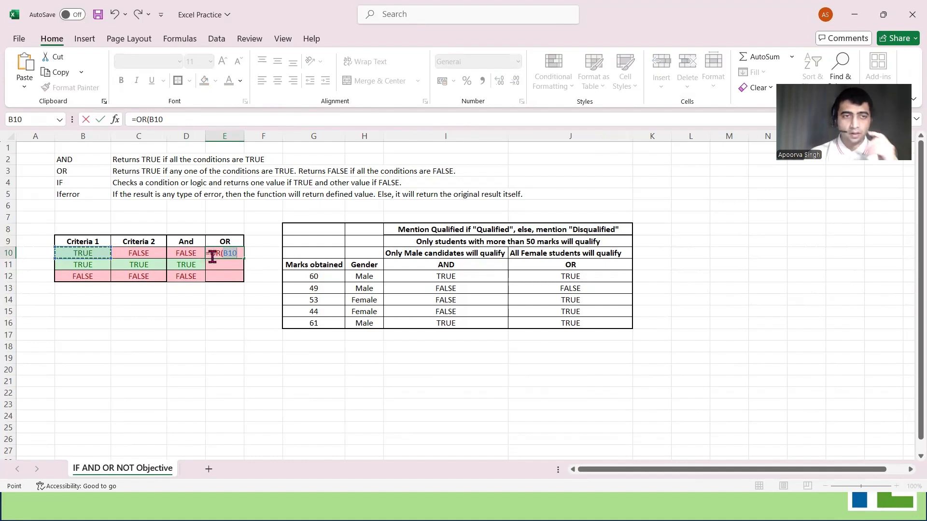
{"action": "type", "text": ",C10)"}
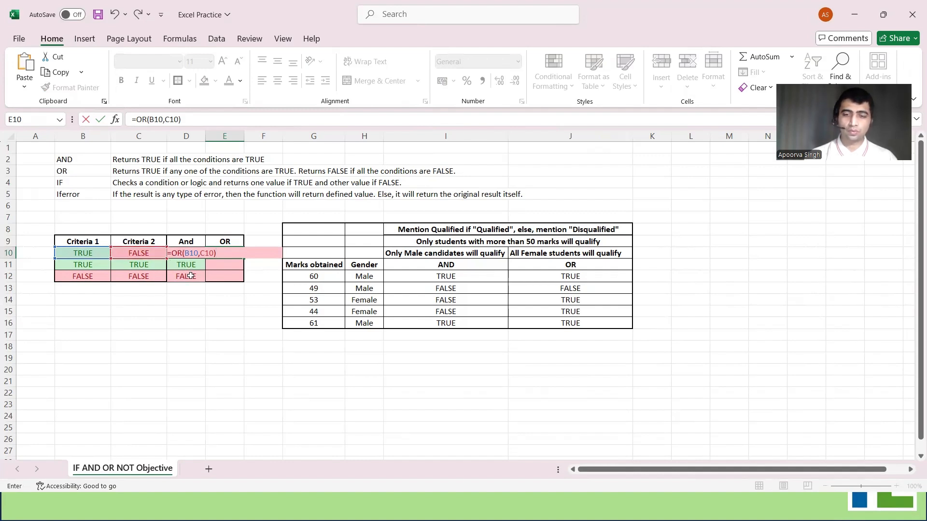
{"action": "key", "text": "ctrl+Return"}
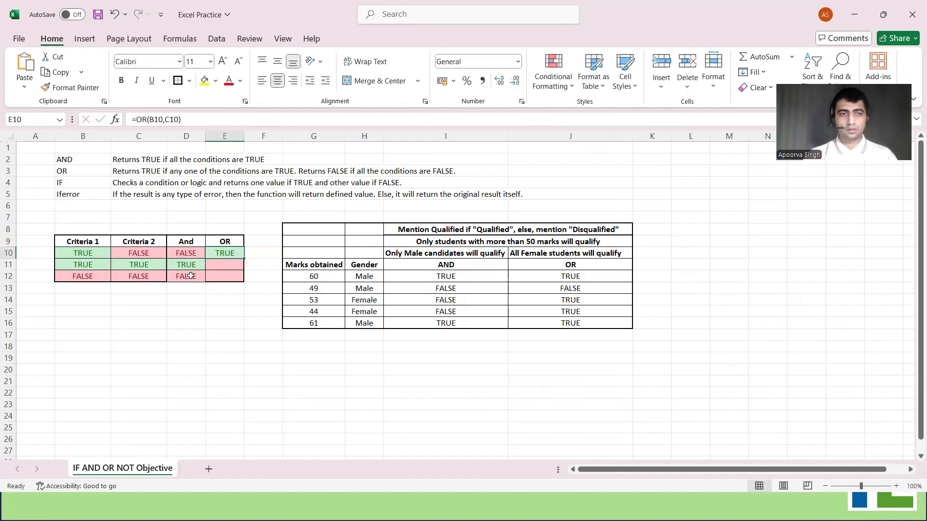
{"action": "key", "text": "ctrl+c"}
{"action": "key", "text": "Escape"}
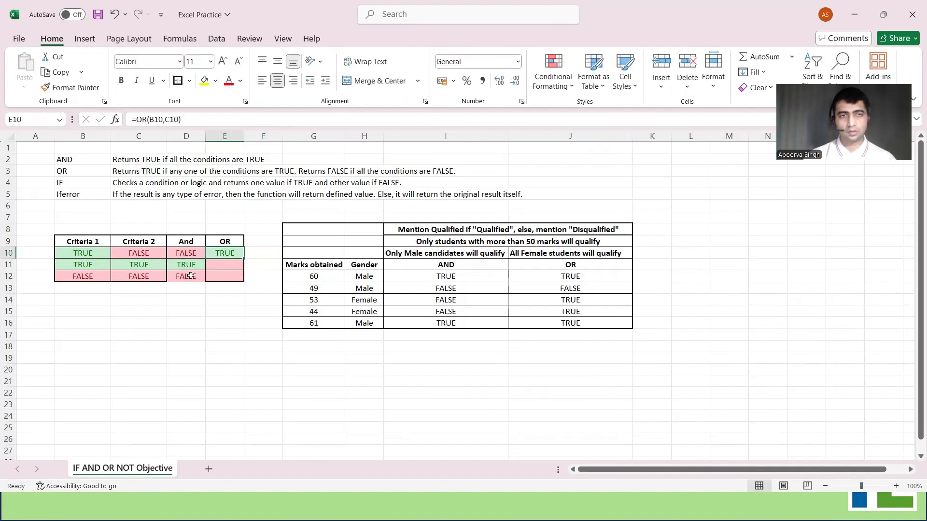
{"action": "left_click_drag", "start_coordinate": [246, 259], "coordinate": [244, 280]}
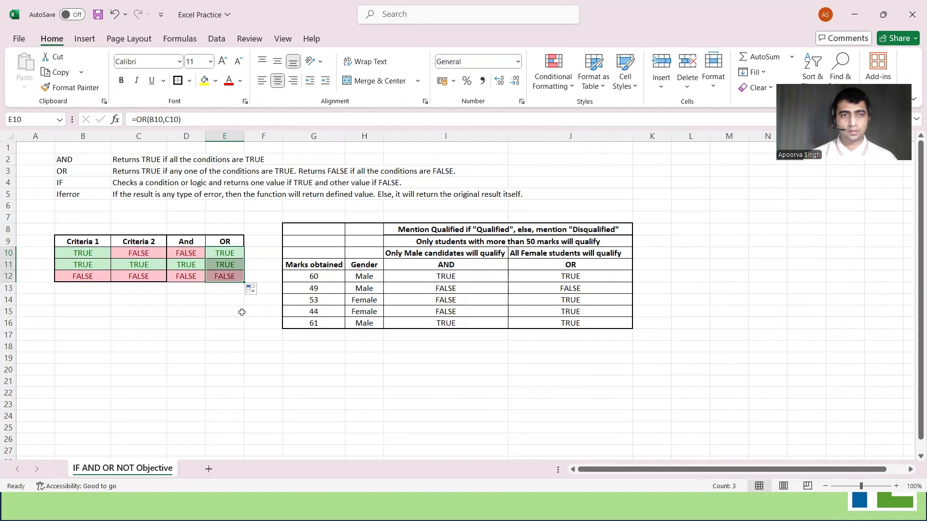
{"action": "left_click", "coordinate": [240, 312]}
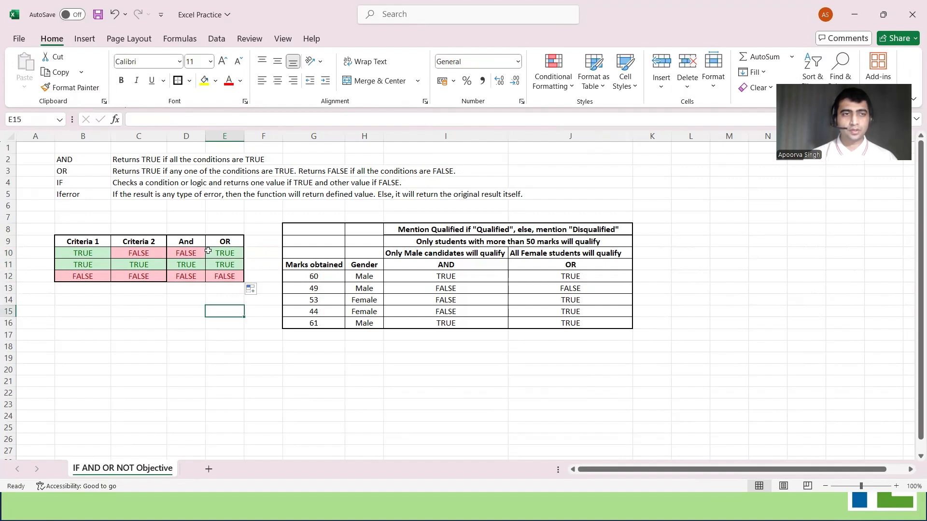
{"action": "left_click", "coordinate": [84, 252]}
{"action": "left_click_drag", "start_coordinate": [107, 256], "coordinate": [149, 251]}
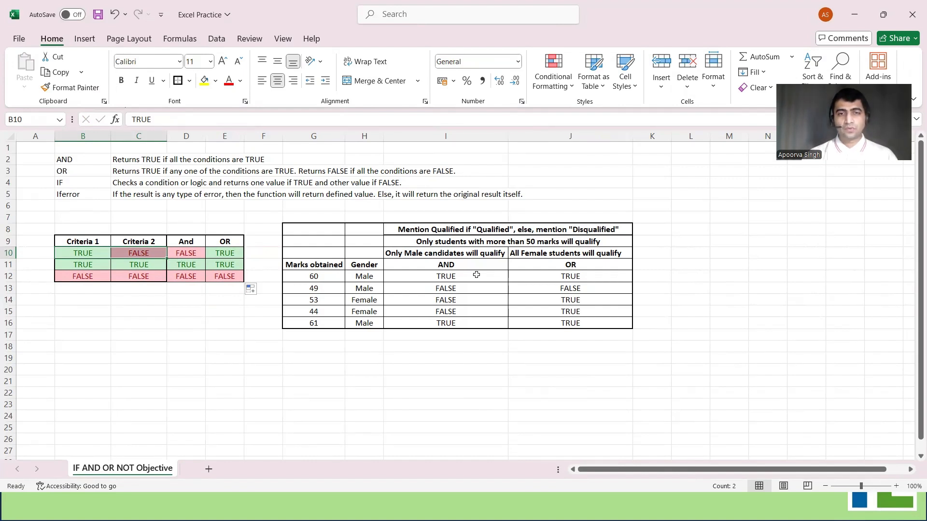
Clear the existing AND and OR results from cells I12:J16 of the marks table
{"action": "left_click_drag", "start_coordinate": [477, 274], "coordinate": [558, 319]}
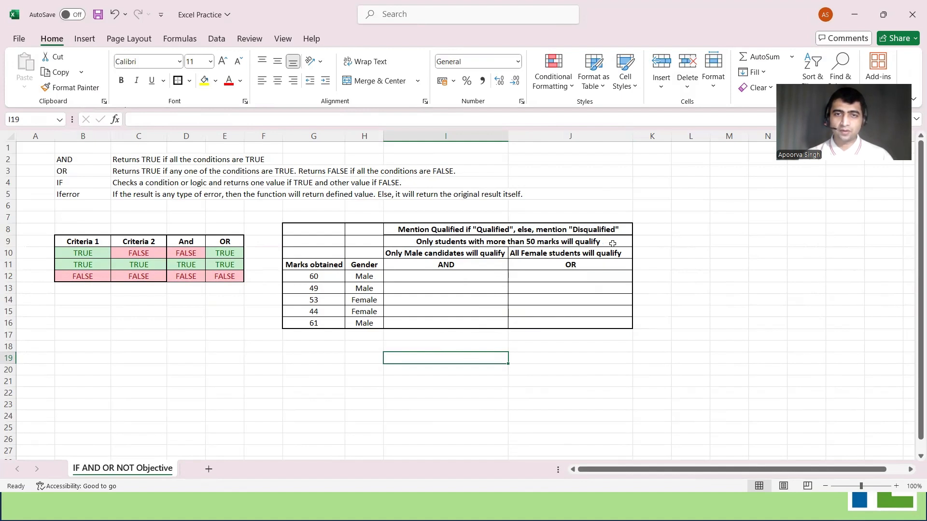
{"action": "left_click", "coordinate": [524, 239]}
{"action": "left_click", "coordinate": [525, 231], "text": "shift"}
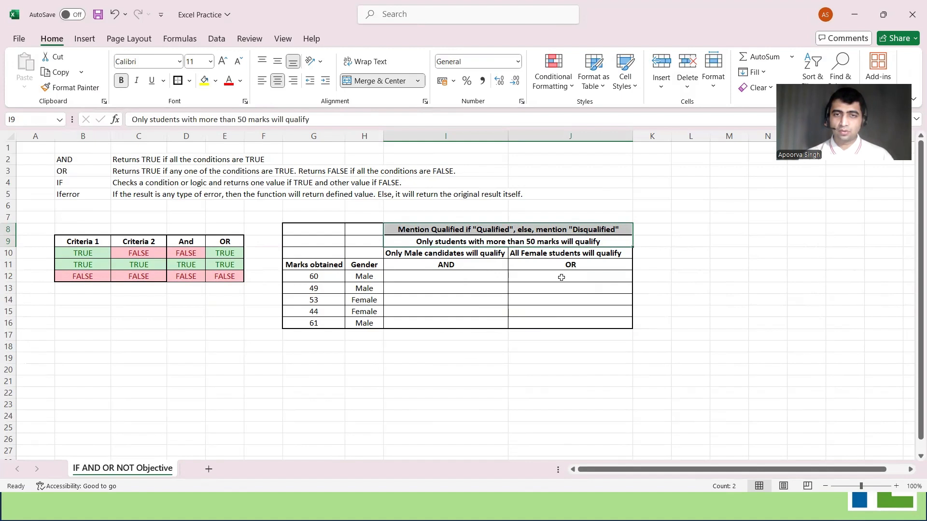
{"action": "left_click", "coordinate": [471, 250]}
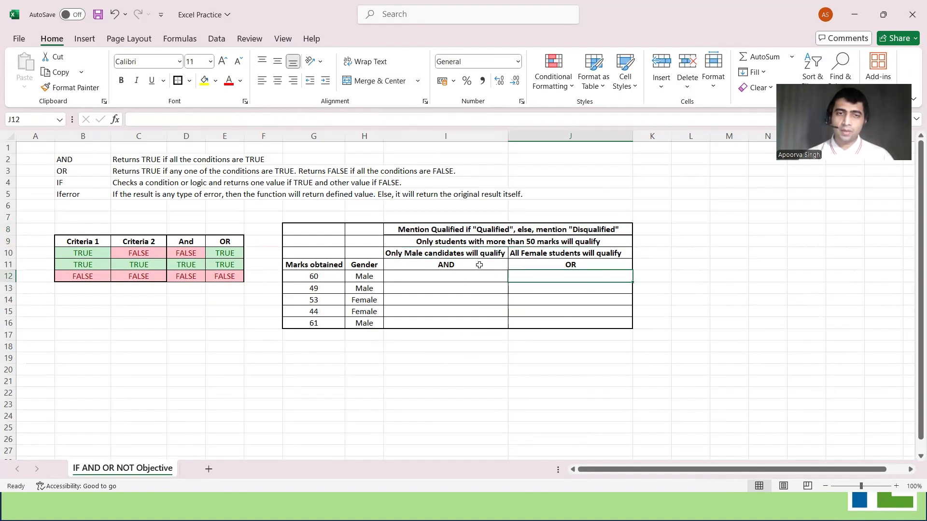
{"action": "left_click_drag", "start_coordinate": [479, 252], "coordinate": [468, 325]}
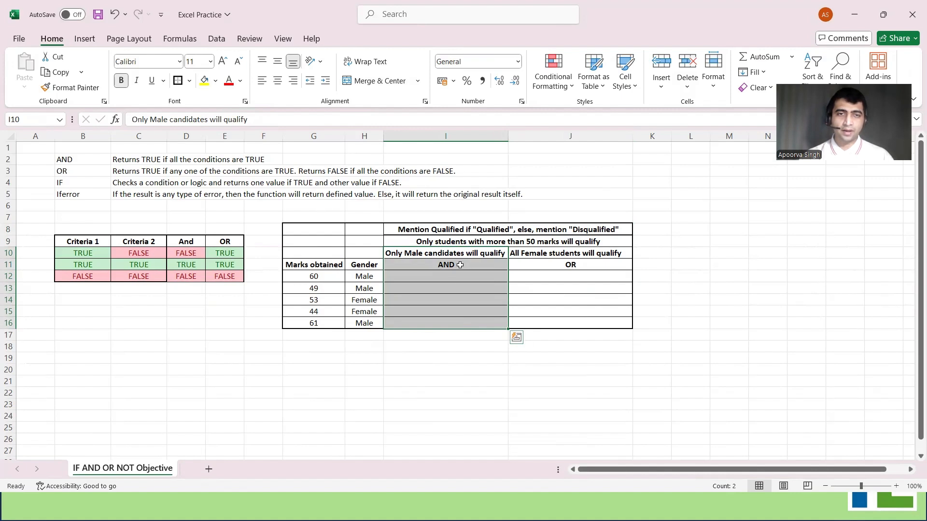
Enter =AND(G12>50,H12="Male") in cell I12 to test the first student's marks and gender
{"action": "left_click", "coordinate": [452, 277]}
{"action": "type", "text": "="}
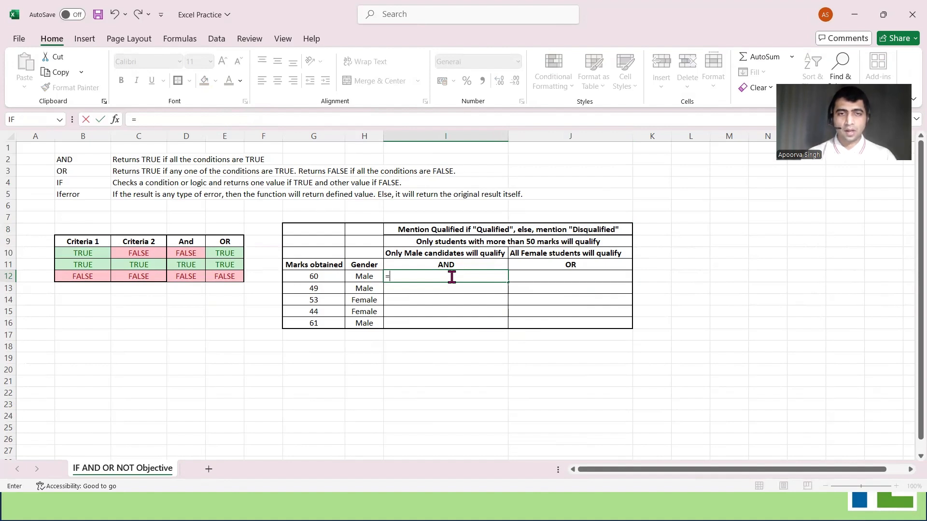
{"action": "type", "text": "AND("}
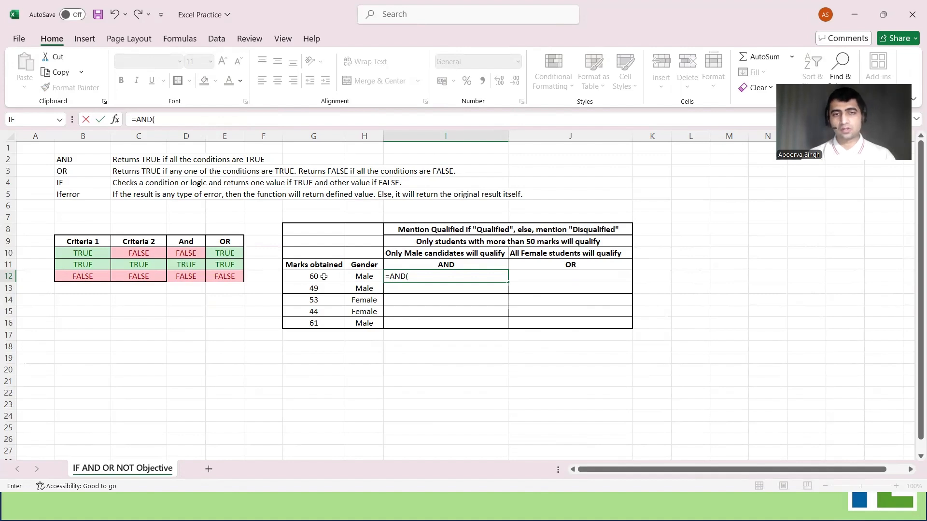
{"action": "left_click", "coordinate": [323, 277]}
{"action": "type", "text": ">50,"}
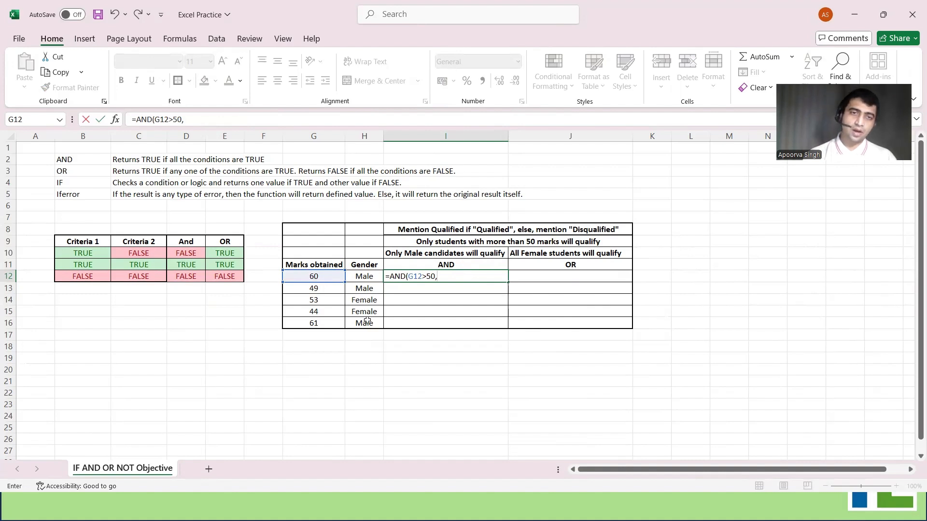
{"action": "left_click", "coordinate": [366, 276]}
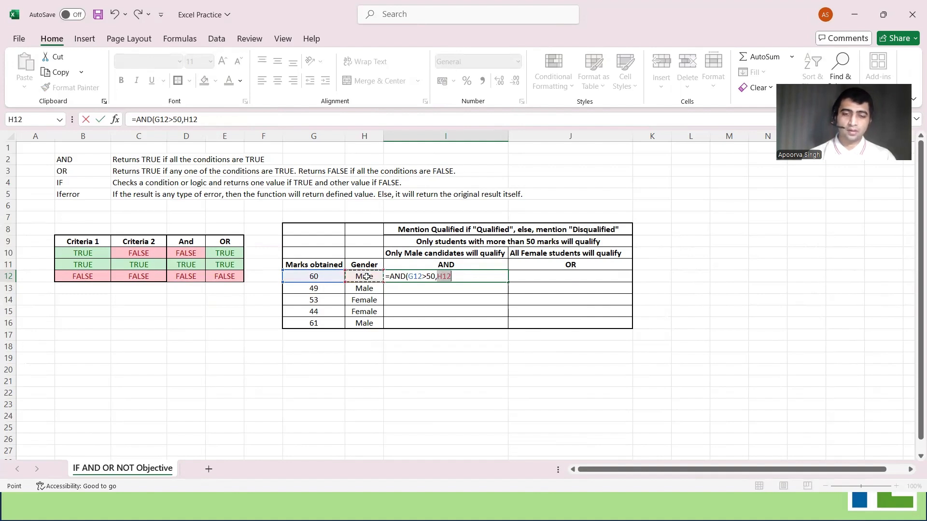
{"action": "type", "text": "="}
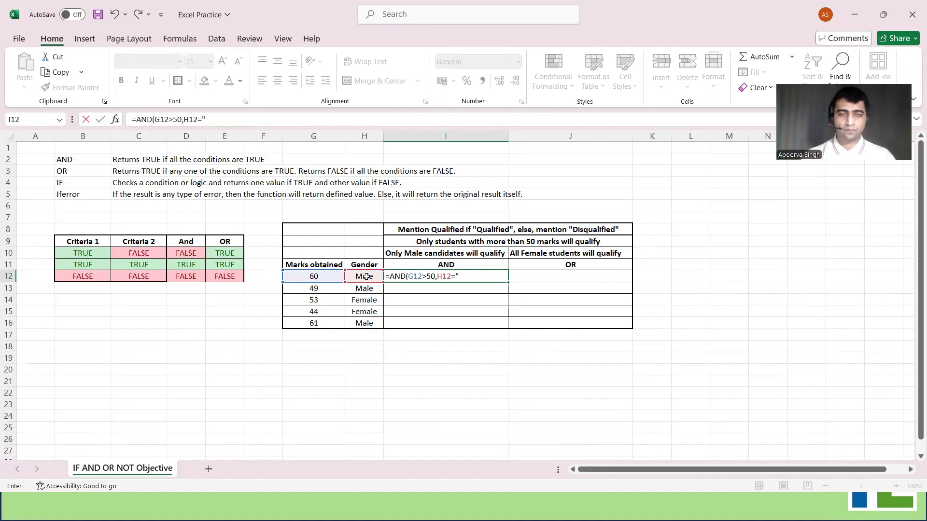
{"action": "type", "text": "\"Male\")"}
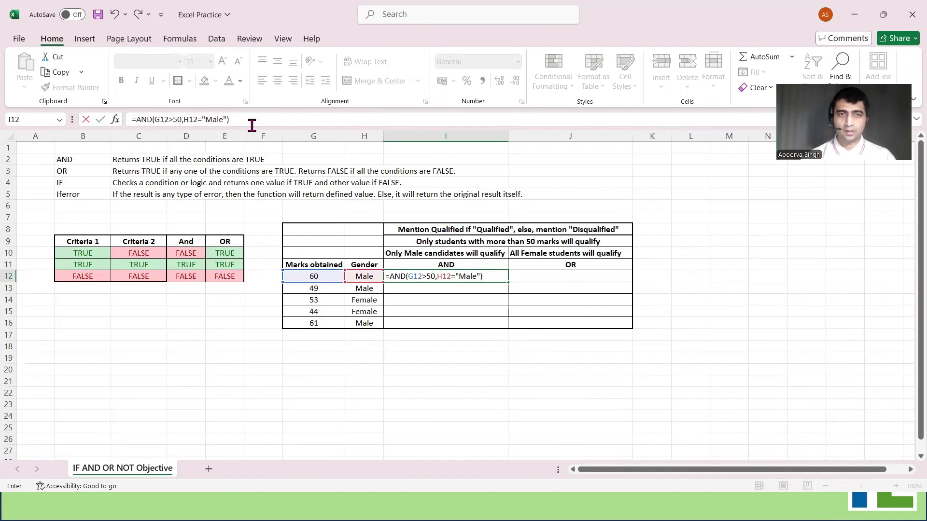
{"action": "key", "text": "ctrl+Return"}
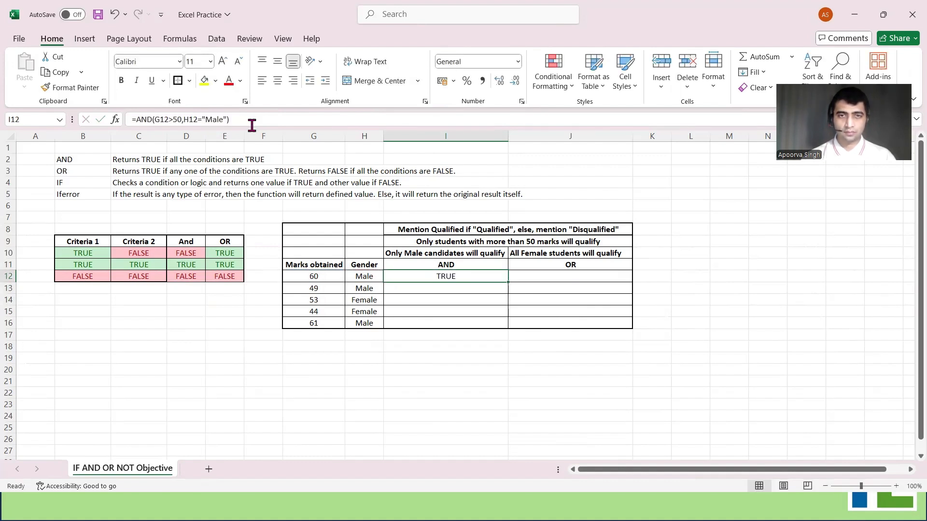
Copy the AND formula from cell I12 down through I16 for the remaining students
{"action": "key", "text": "ctrl+c"}
{"action": "key", "text": "shift+Down"}
{"action": "key", "text": "shift+Down"}
{"action": "key", "text": "shift+Down"}
{"action": "key", "text": "shift+Down"}
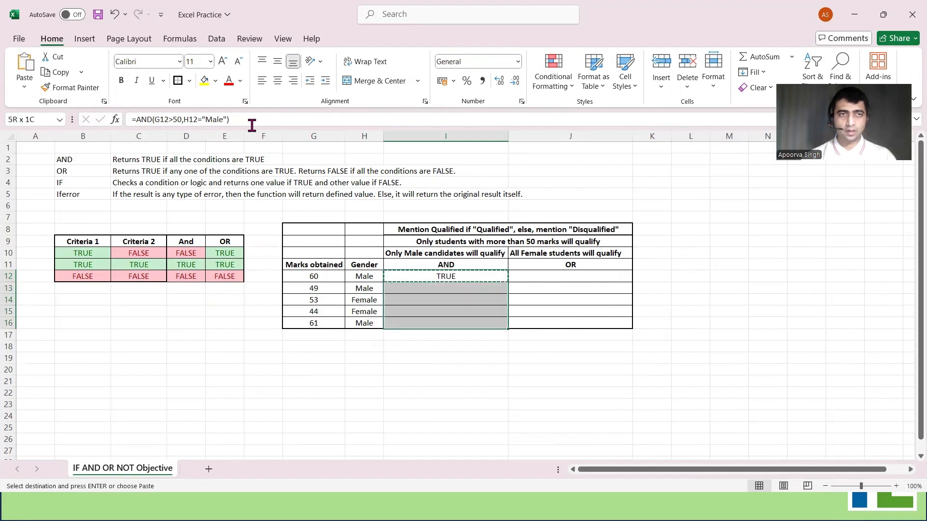
{"action": "key", "text": "alt"}
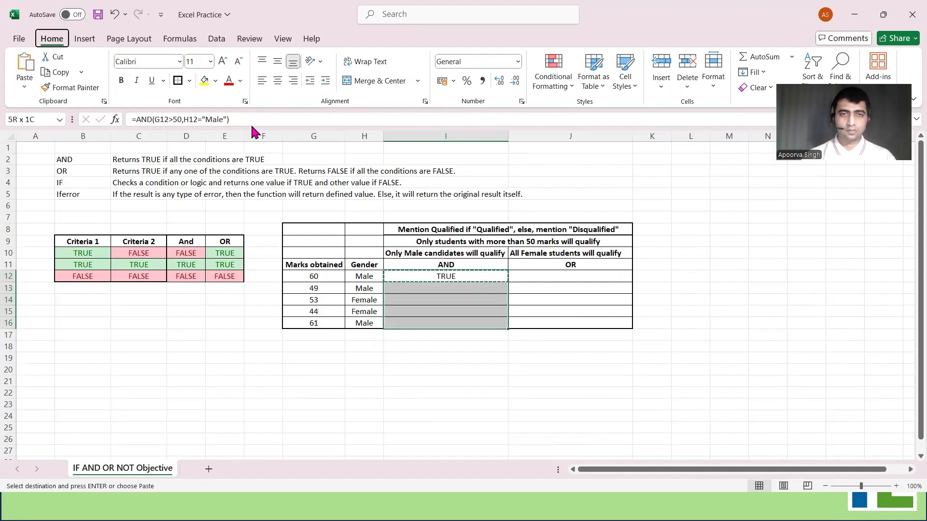
{"action": "key", "text": "ctrl+v"}
{"action": "key", "text": "Escape"}
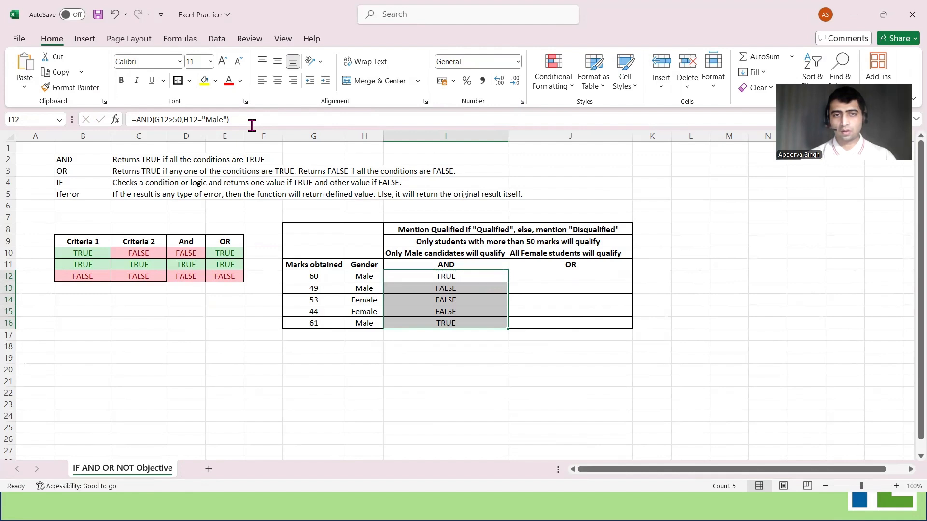
Add a conditional format to I12:I16 that highlights values equal to TRUE using Green Fill with Dark Green Text
{"action": "key", "text": "Right"}
{"action": "key", "text": "Left"}
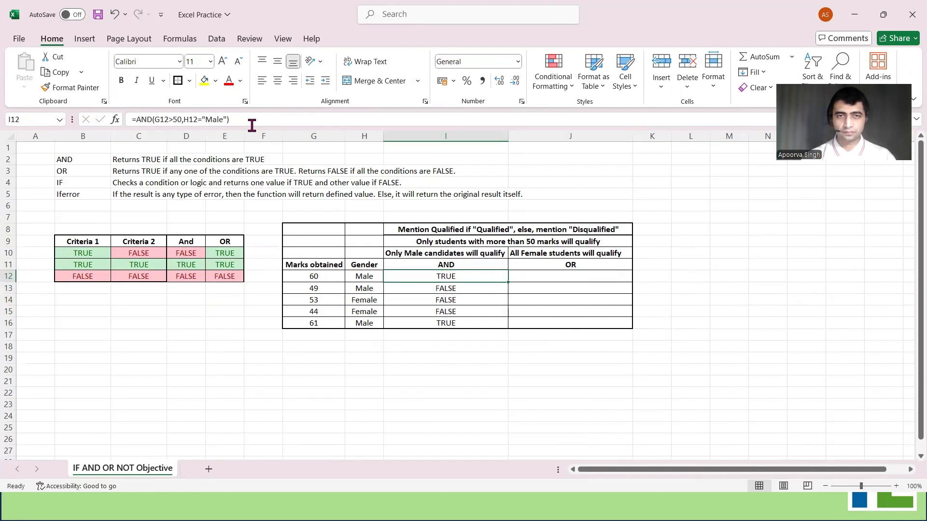
{"action": "key", "text": "ctrl+shift+Down"}
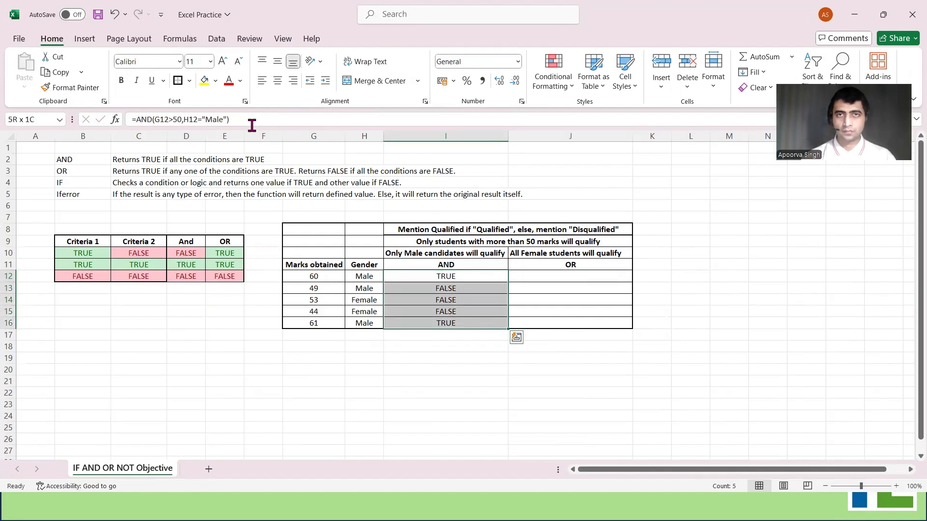
{"action": "left_click", "coordinate": [561, 82]}
{"action": "mouse_move", "coordinate": [616, 111]}
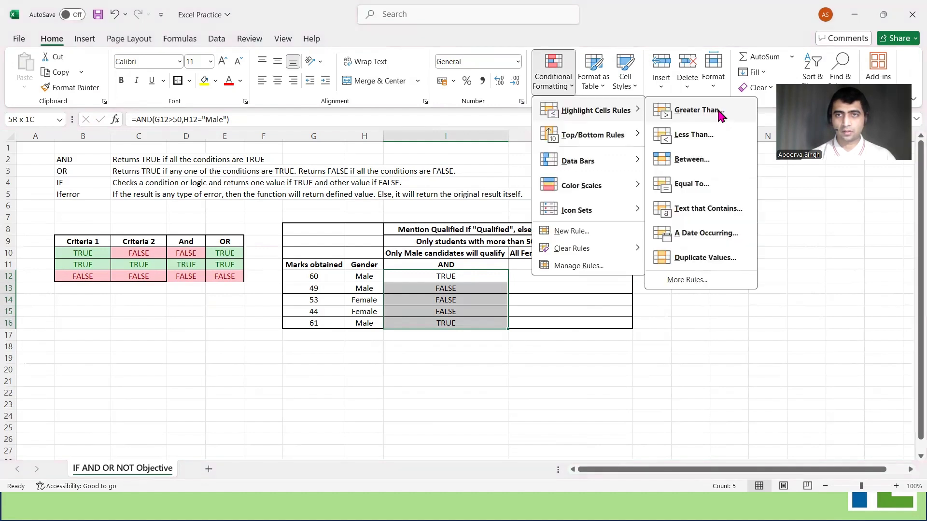
{"action": "left_click", "coordinate": [705, 184]}
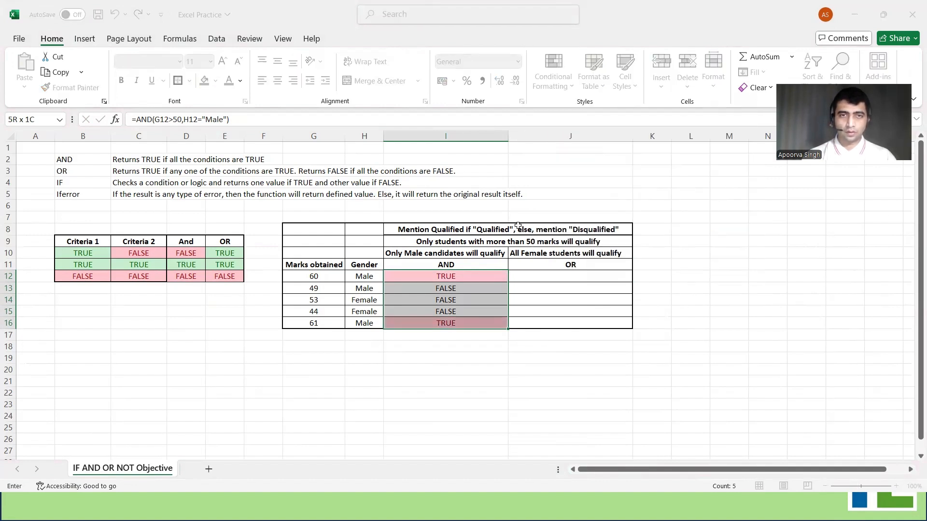
{"action": "left_click", "coordinate": [419, 263]}
{"action": "key", "text": "Return"}
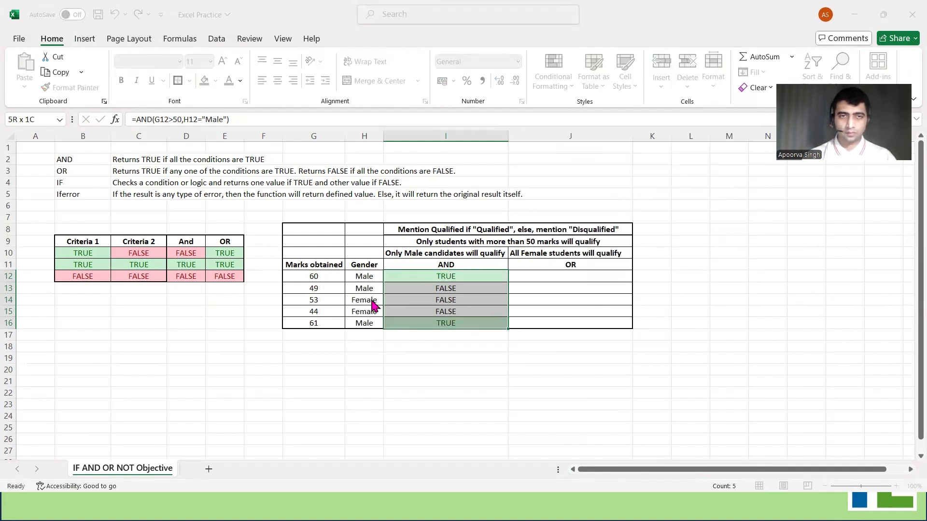
{"action": "left_click", "coordinate": [440, 357]}
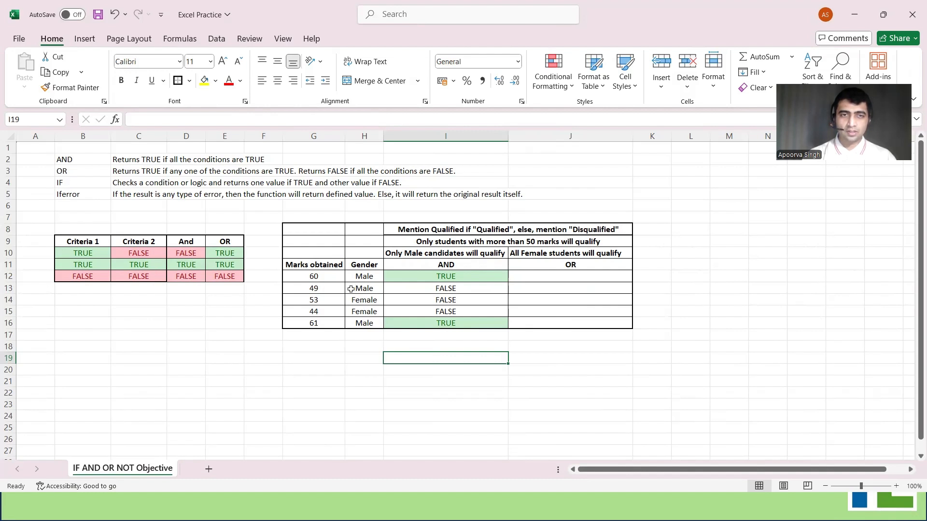
Compare the second and third students' marks and gender with the AND criteria, and read the female-student rule above the OR column
{"action": "left_click_drag", "start_coordinate": [351, 288], "coordinate": [330, 287]}
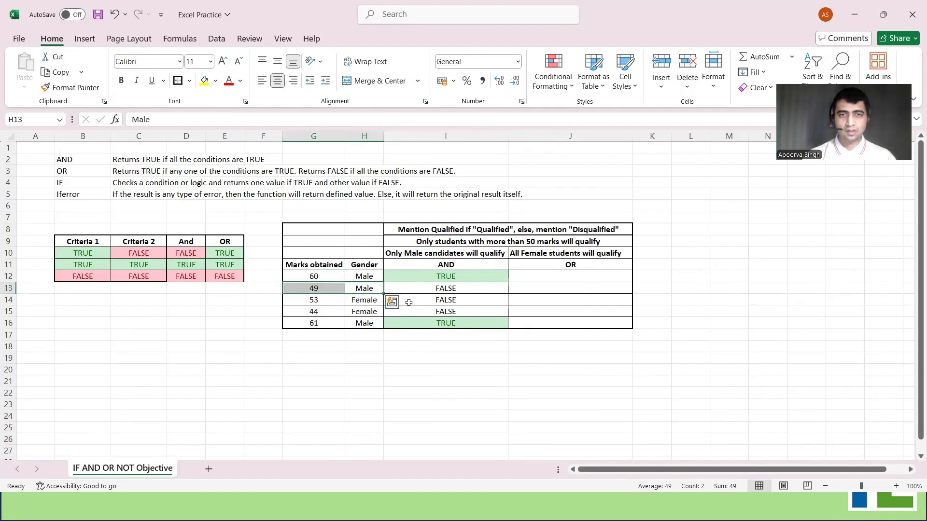
{"action": "left_click", "coordinate": [432, 289]}
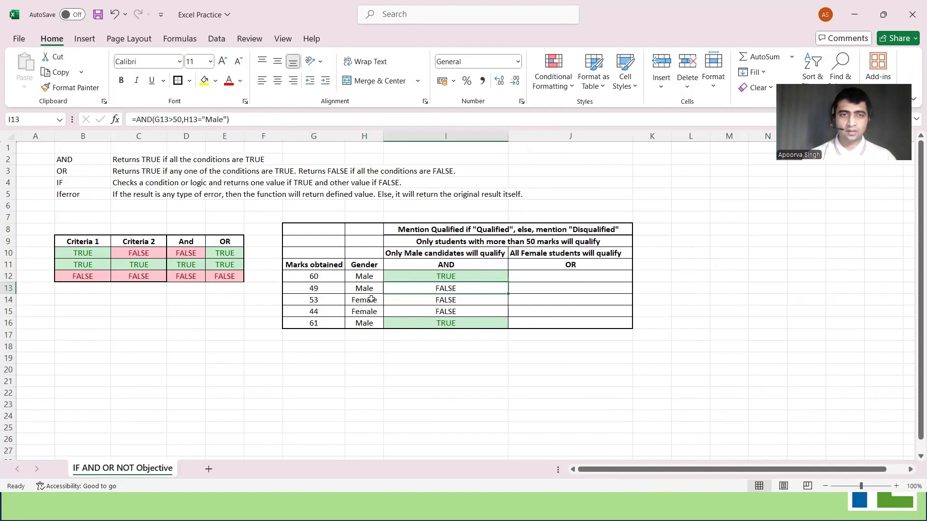
{"action": "left_click_drag", "start_coordinate": [369, 300], "coordinate": [340, 299]}
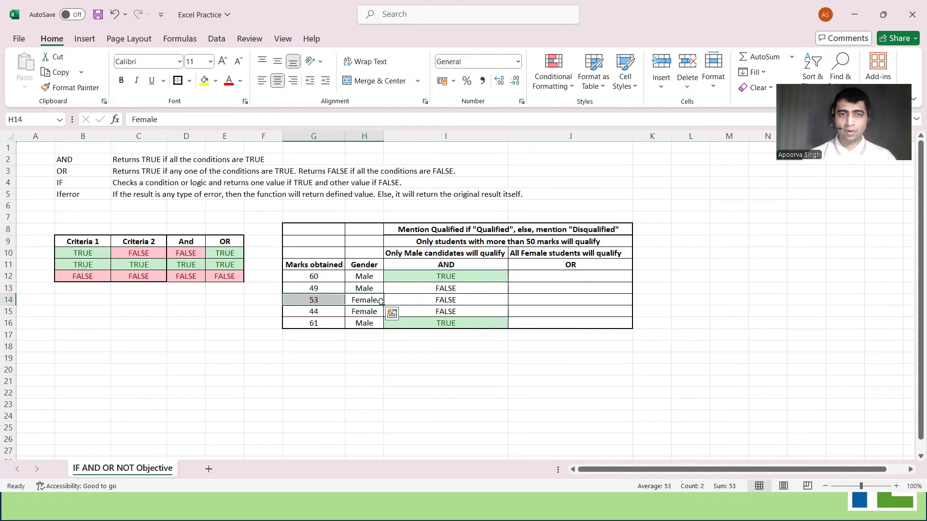
{"action": "left_click", "coordinate": [560, 275]}
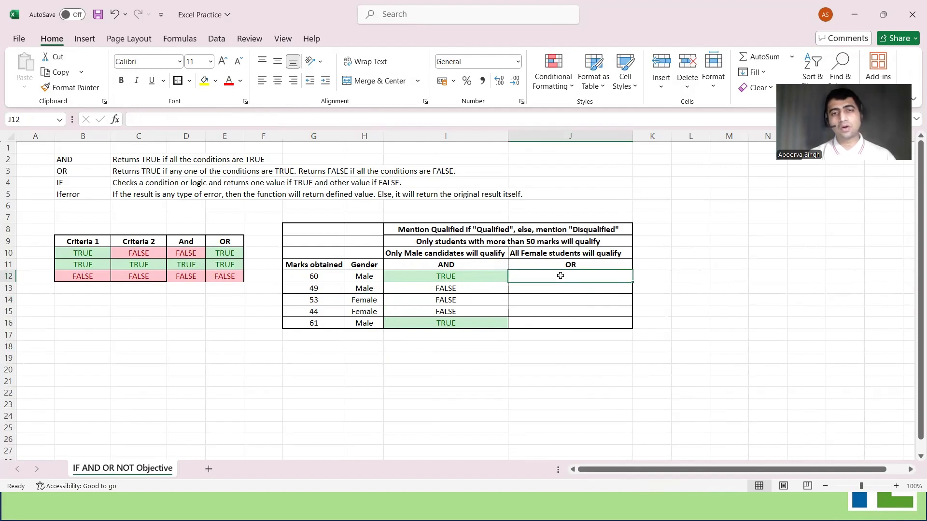
{"action": "left_click", "coordinate": [553, 252]}
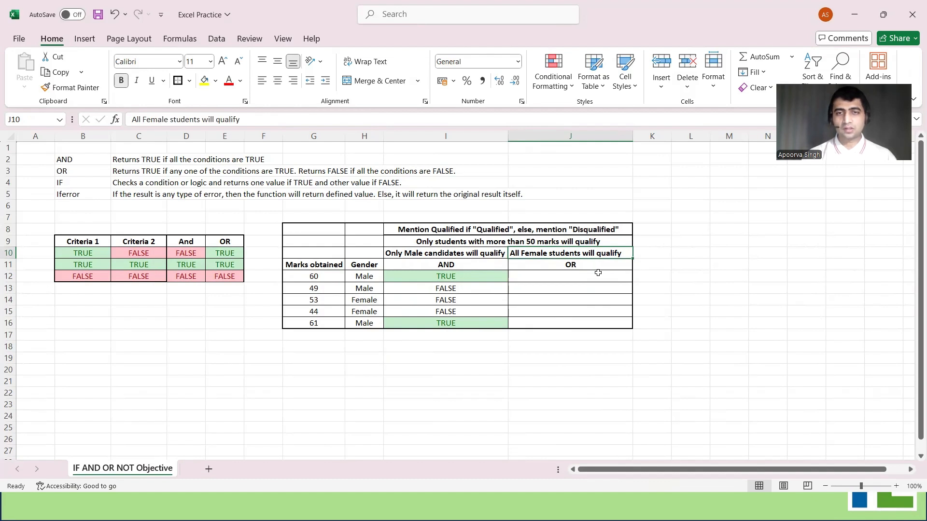
Enter =OR(G12>50,H12="Female") in cell J12 to test the first student's marks and gender
{"action": "left_click", "coordinate": [584, 275]}
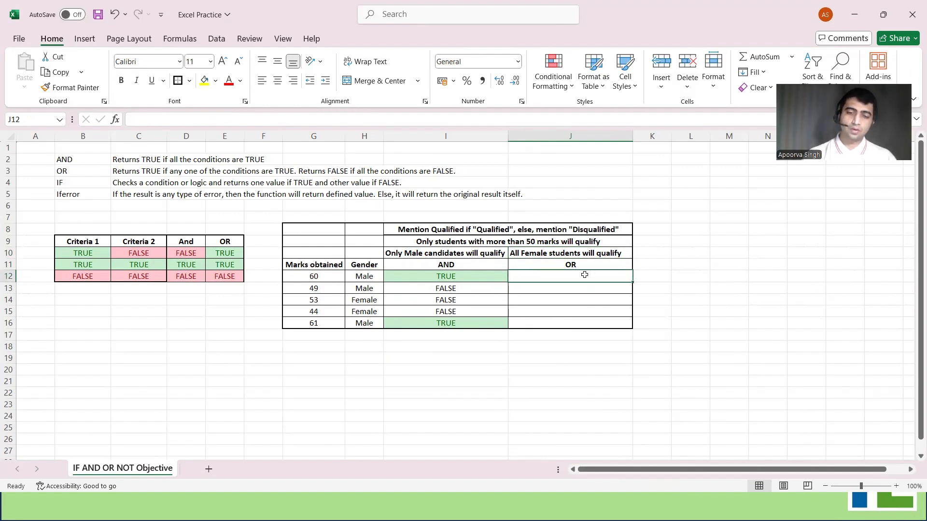
{"action": "type", "text": "="}
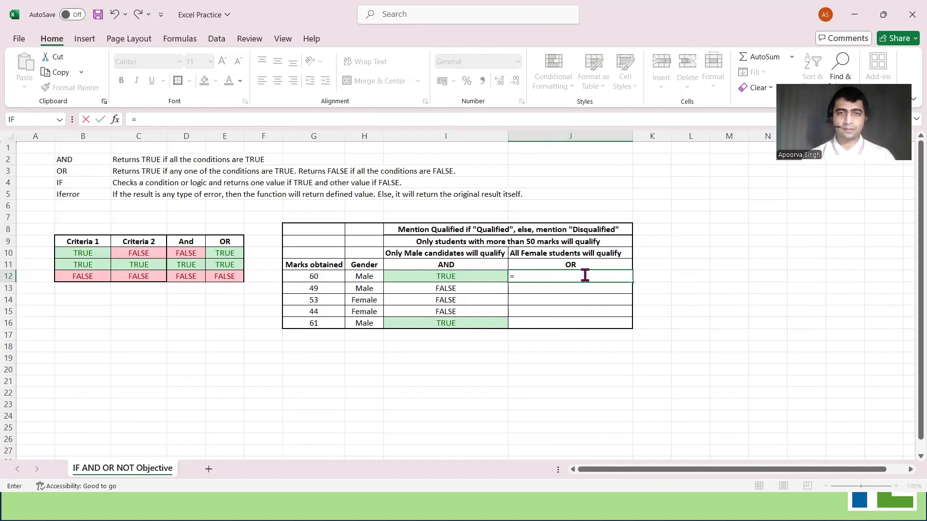
{"action": "type", "text": "OR("}
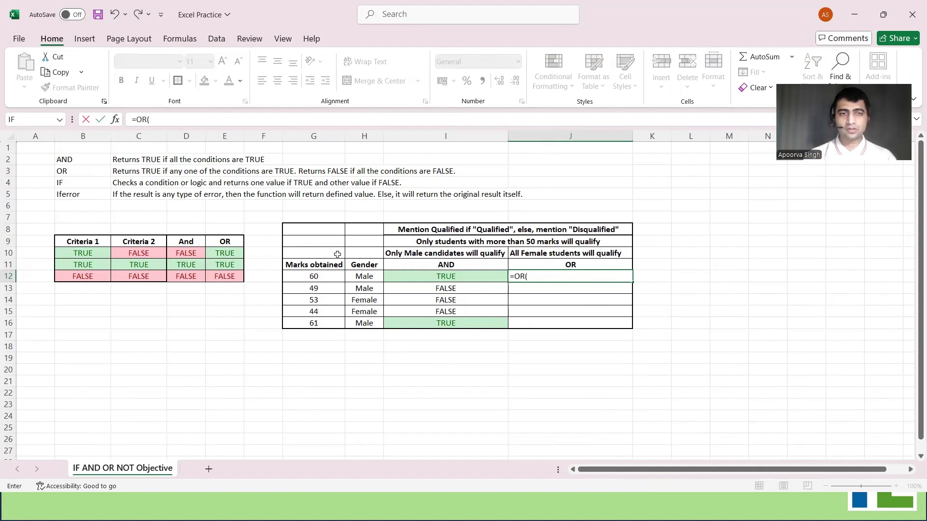
{"action": "left_click", "coordinate": [328, 277]}
{"action": "type", "text": ">50"}
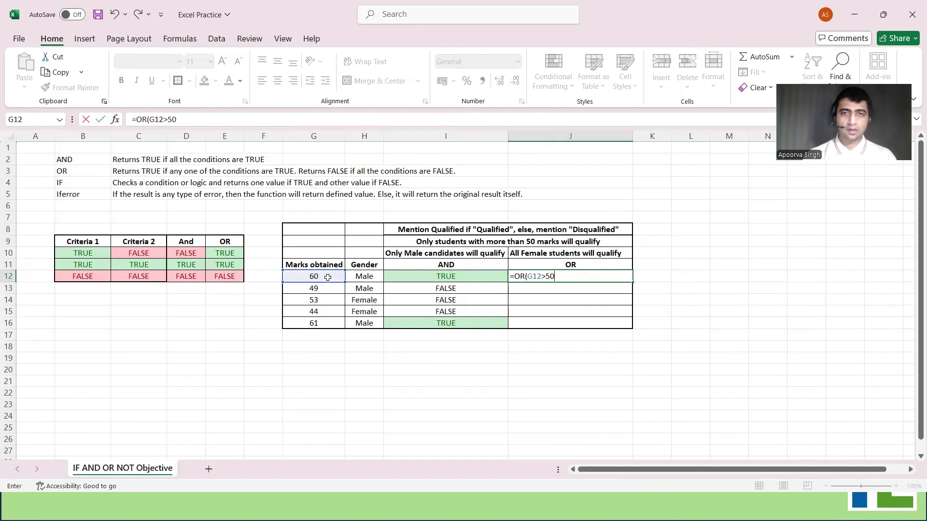
{"action": "type", "text": ","}
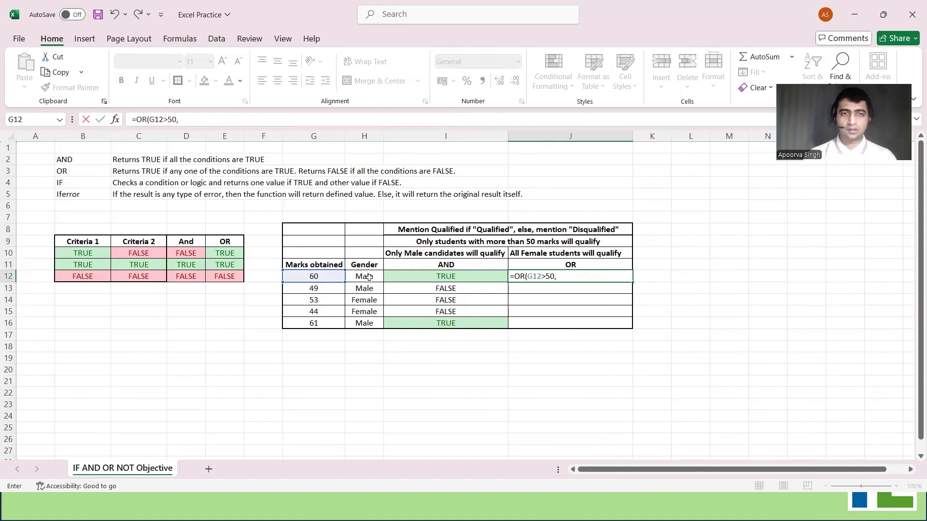
{"action": "left_click", "coordinate": [370, 277]}
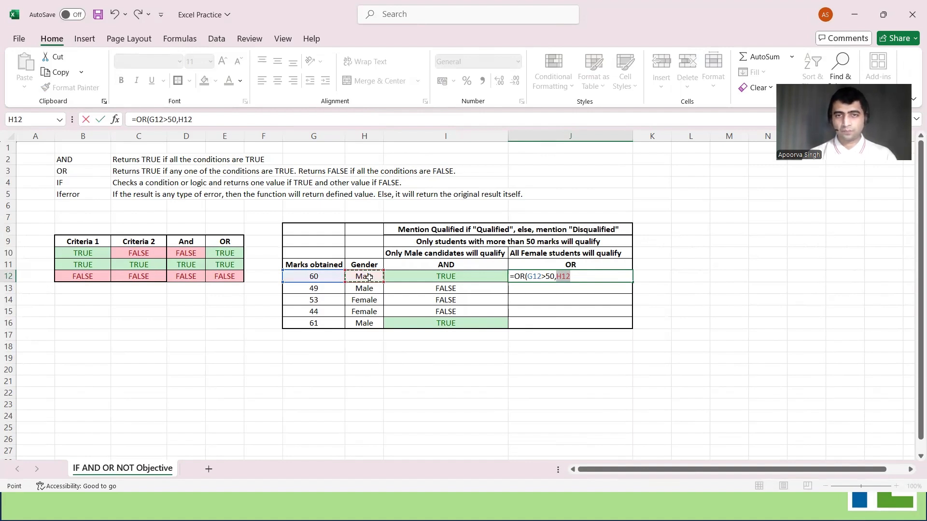
{"action": "key", "text": "Return"}
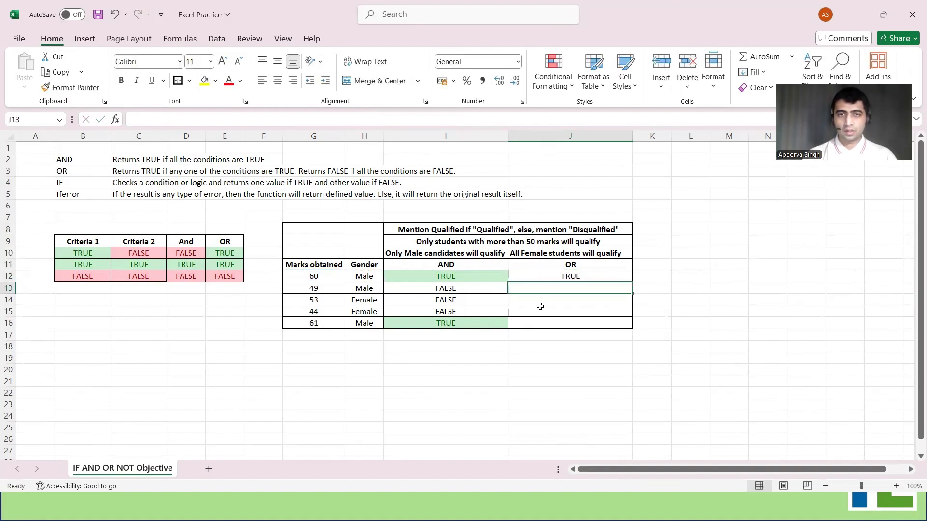
Copy the OR formula from cell J12 down through J16 for the remaining students
{"action": "left_click", "coordinate": [613, 274]}
{"action": "key", "text": "ctrl+c"}
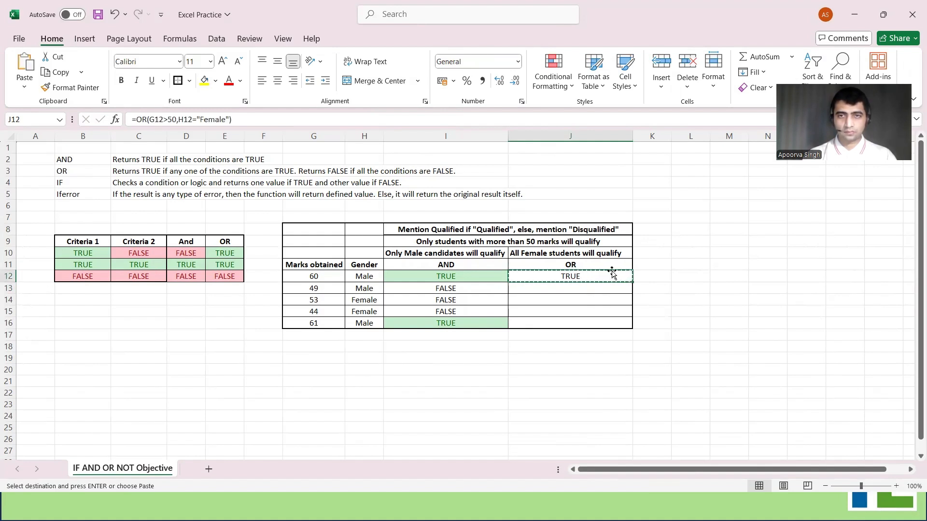
{"action": "left_click", "coordinate": [603, 323], "text": "shift"}
{"action": "key", "text": "alt"}
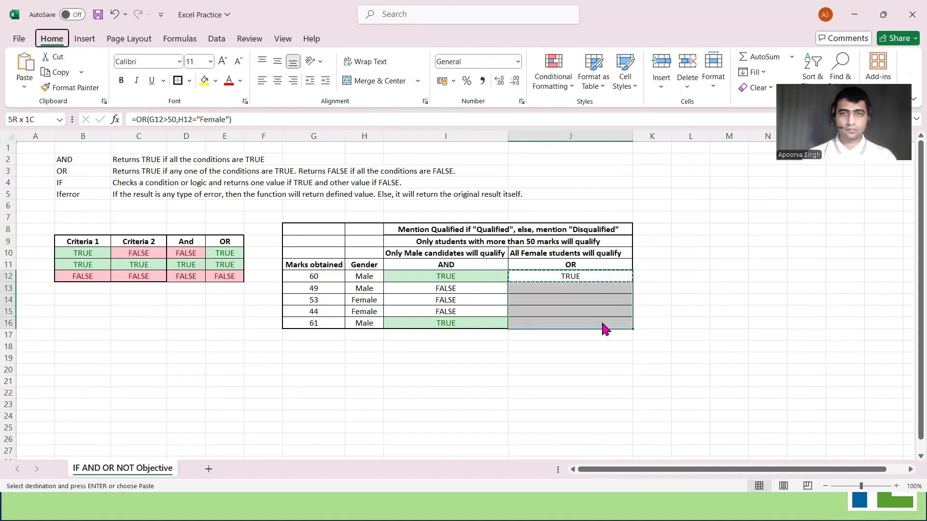
{"action": "key", "text": "Return"}
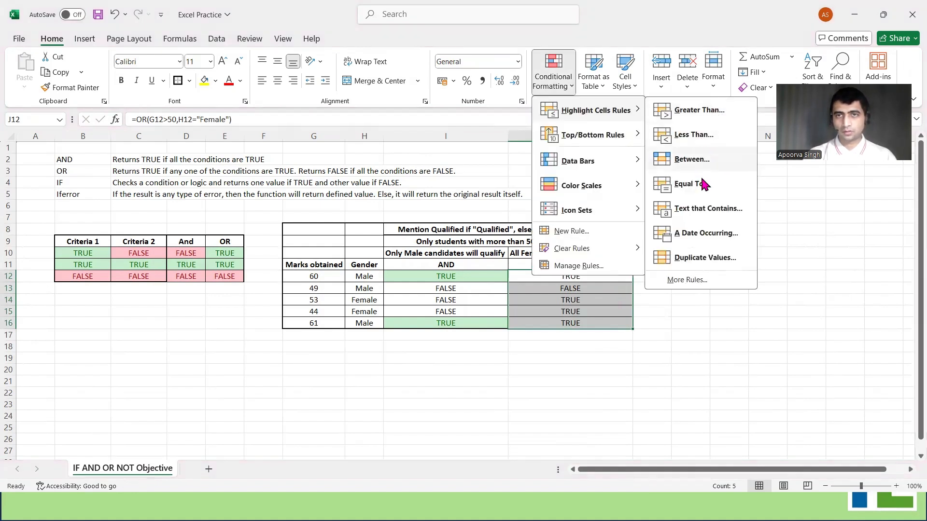
Highlight the values equal to TRUE in J12:J16 with a Green Fill with Dark Green Text conditional format
{"action": "left_click", "coordinate": [701, 178]}
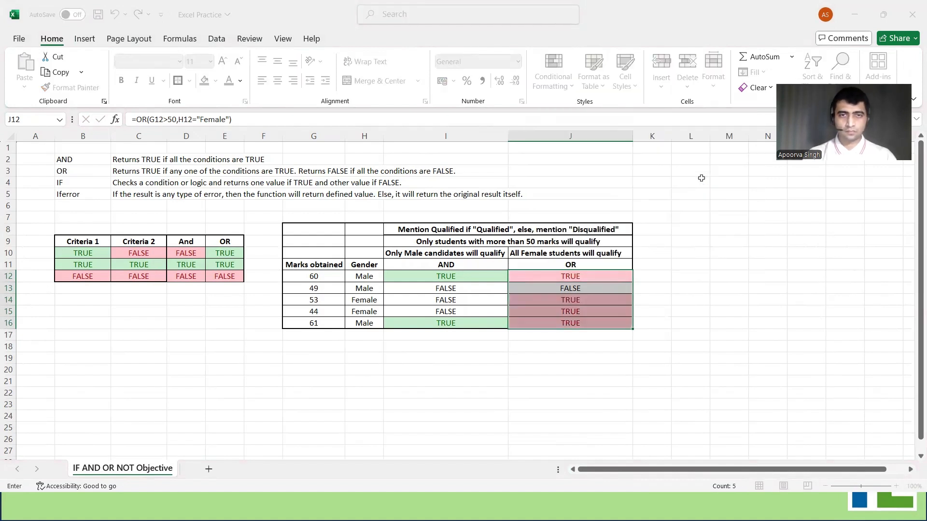
{"action": "left_click", "coordinate": [439, 262]}
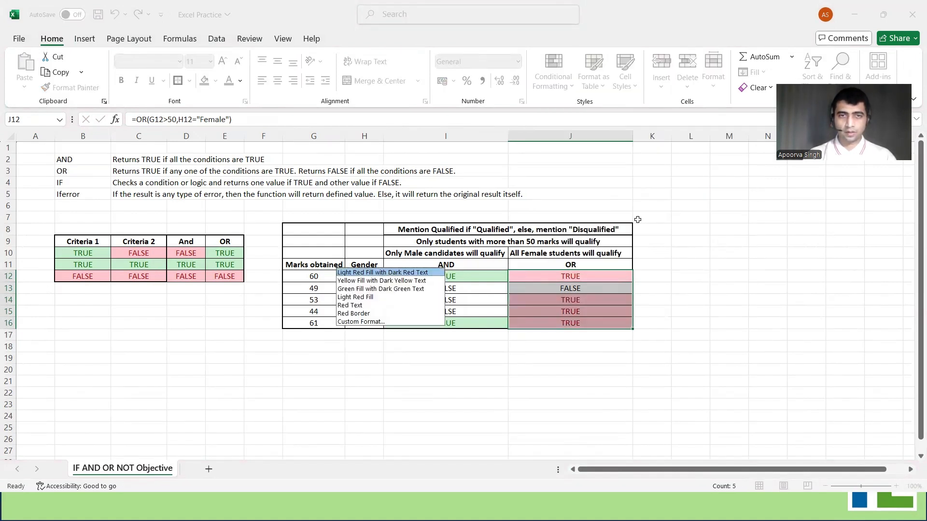
{"action": "key", "text": "Return"}
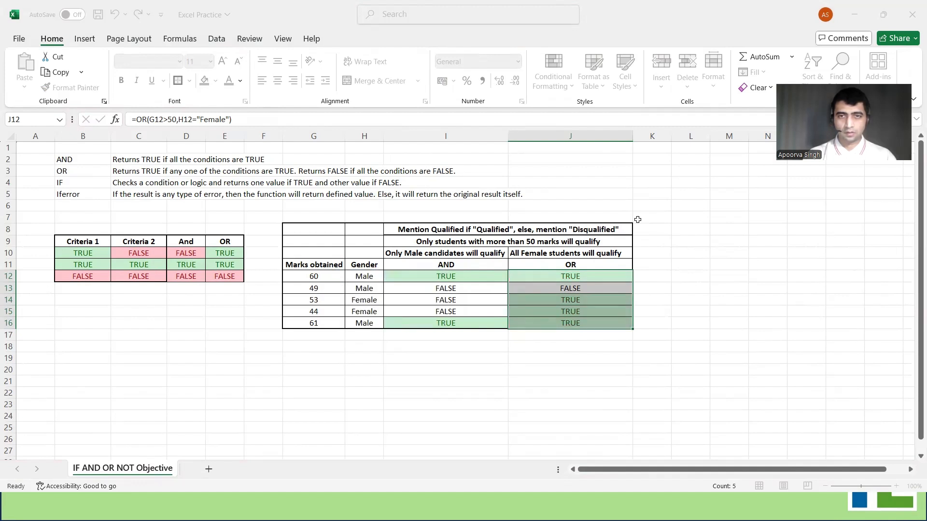
{"action": "left_click", "coordinate": [574, 393]}
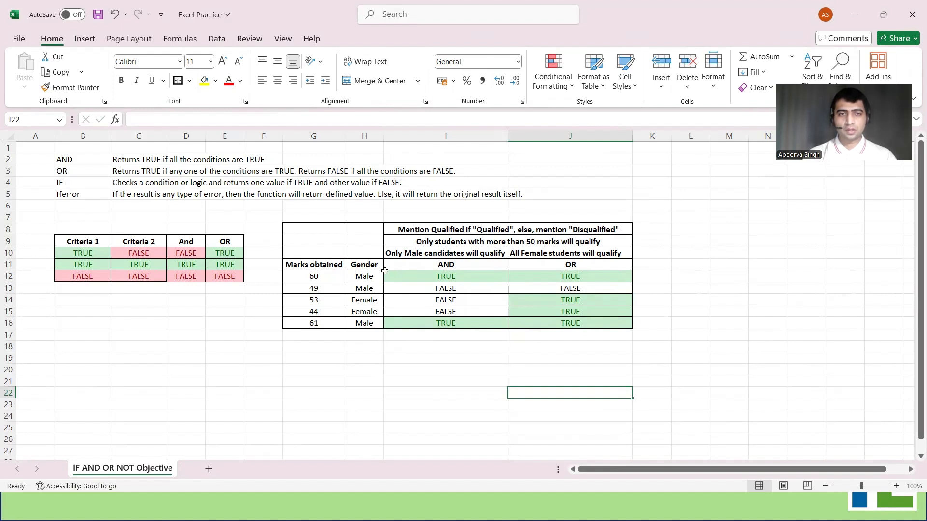
Check the OR results of the first four students against their marks and gender in rows 12 to 15
{"action": "left_click", "coordinate": [367, 278]}
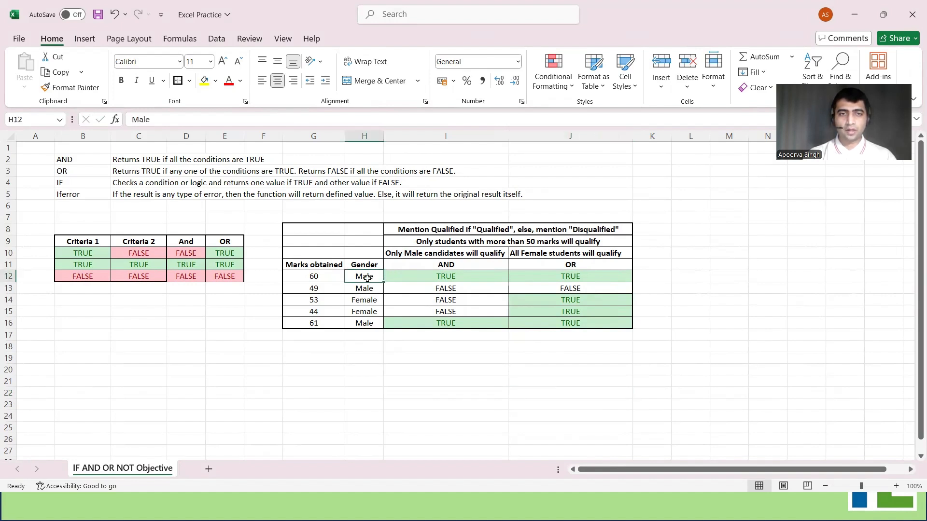
{"action": "left_click", "coordinate": [331, 275]}
{"action": "left_click", "coordinate": [589, 279]}
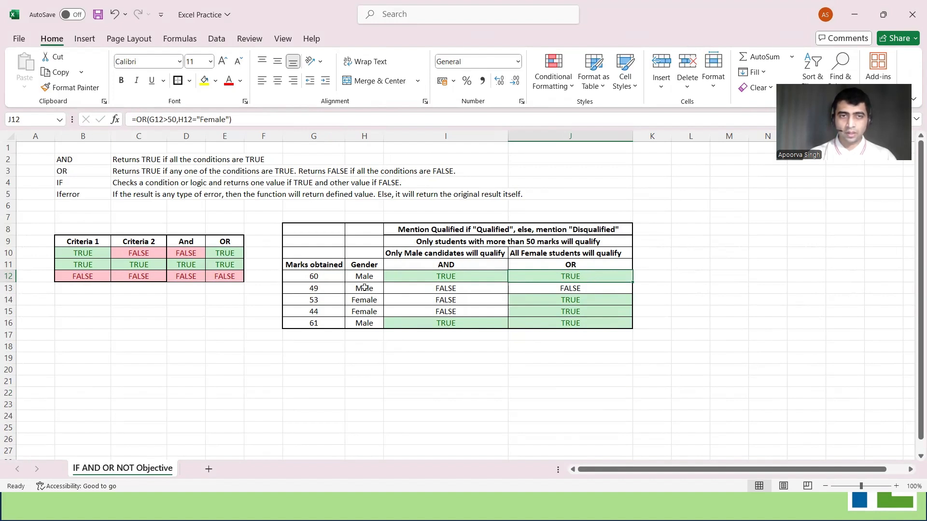
{"action": "left_click", "coordinate": [347, 288]}
{"action": "left_click", "coordinate": [341, 288]}
{"action": "left_click", "coordinate": [552, 288]}
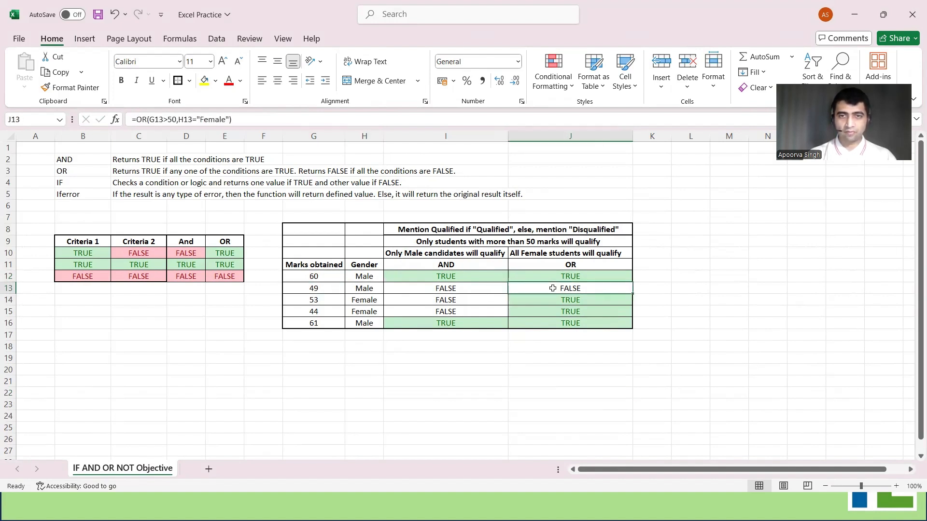
{"action": "left_click_drag", "start_coordinate": [364, 300], "coordinate": [336, 309]}
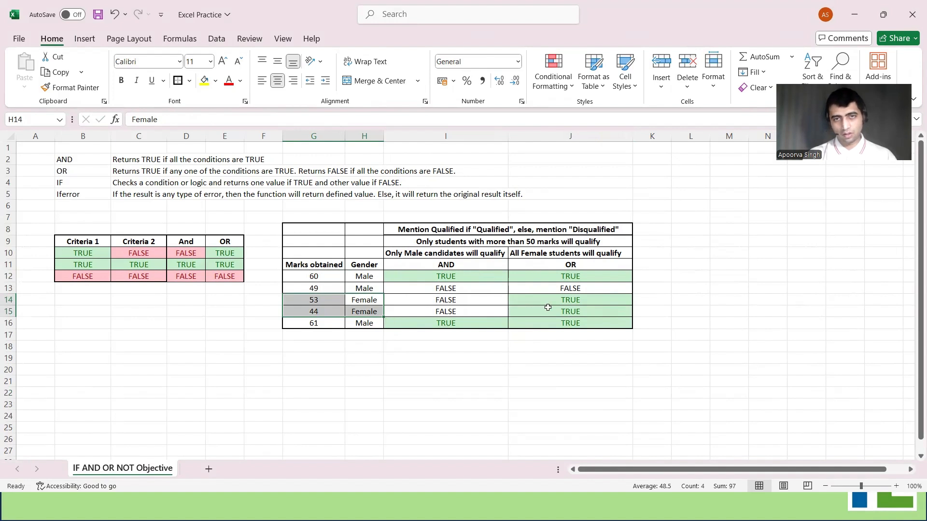
Read the Qualified/Disqualified requirement in the table heading and select the first student's AND formula in cell I12
{"action": "left_click", "coordinate": [497, 231]}
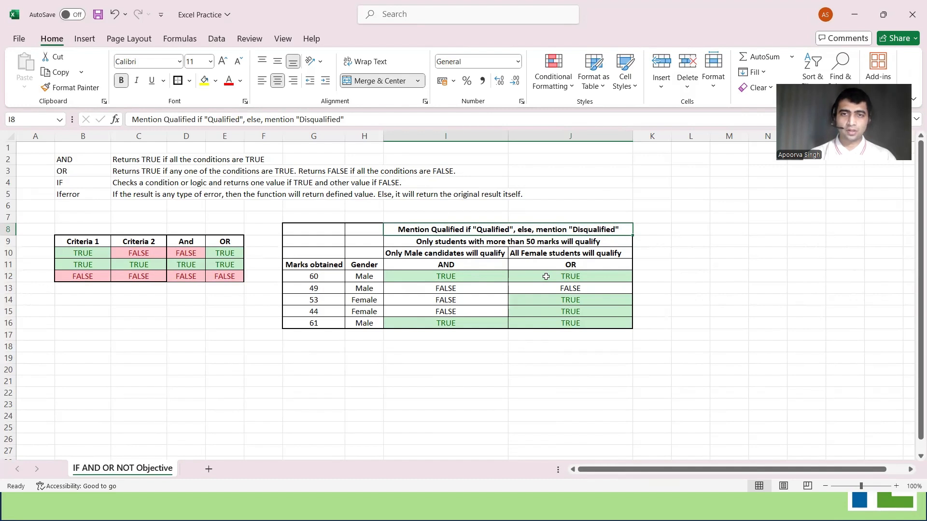
{"action": "left_click", "coordinate": [468, 346]}
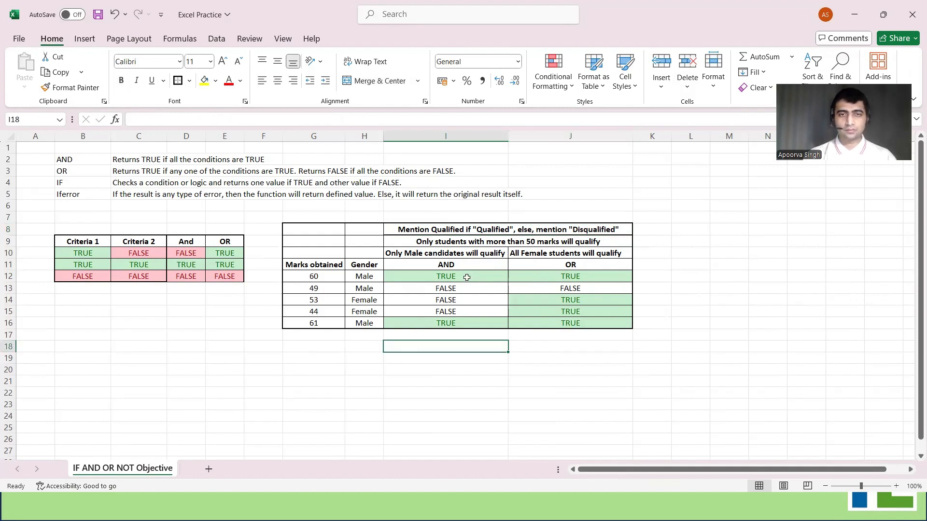
{"action": "left_click", "coordinate": [467, 277]}
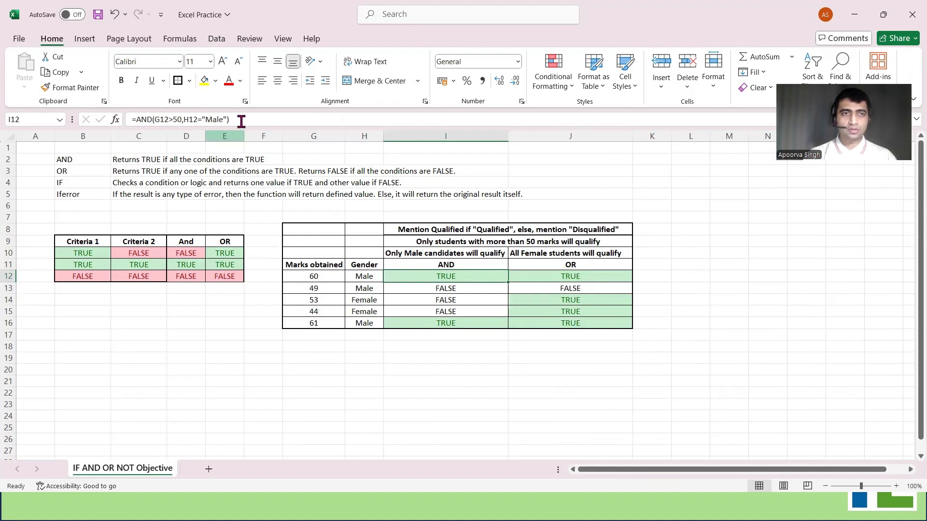
Wrap the AND formula in cell I12 in an IF function that returns "Qualified" when true and "Disqualified" otherwise
{"action": "left_click_drag", "start_coordinate": [231, 119], "coordinate": [136, 122]}
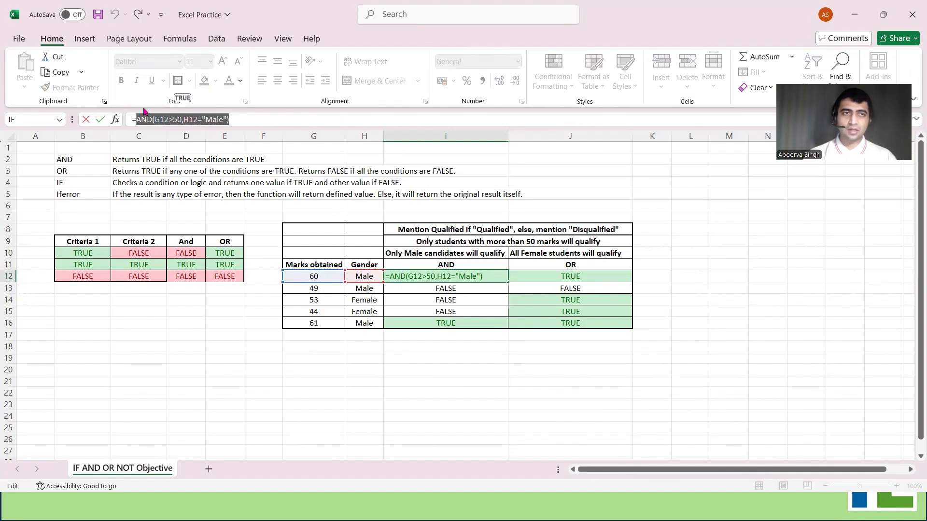
{"action": "key", "text": "Escape"}
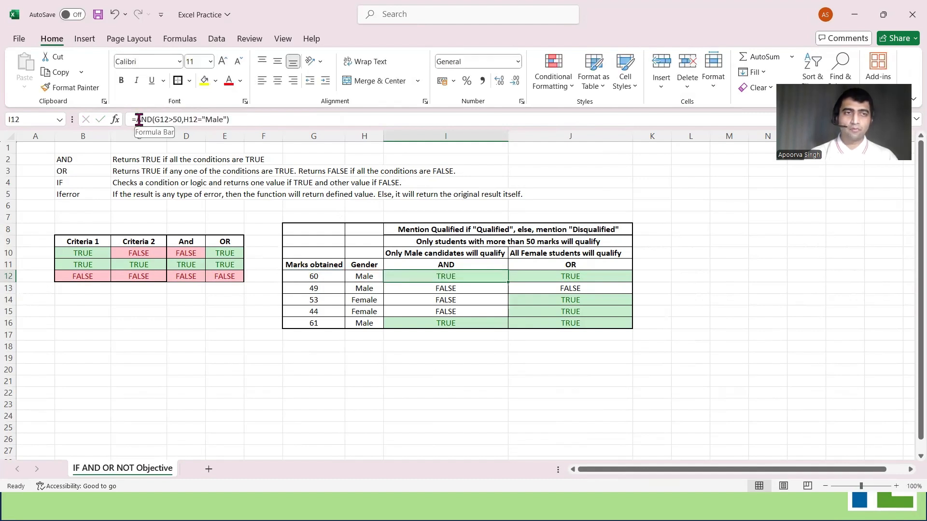
{"action": "left_click", "coordinate": [137, 119]}
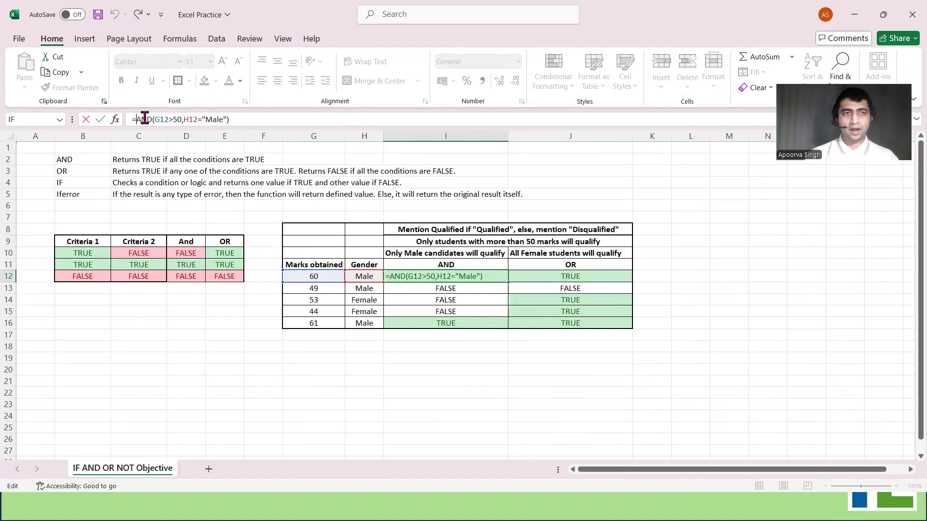
{"action": "type", "text": "if("}
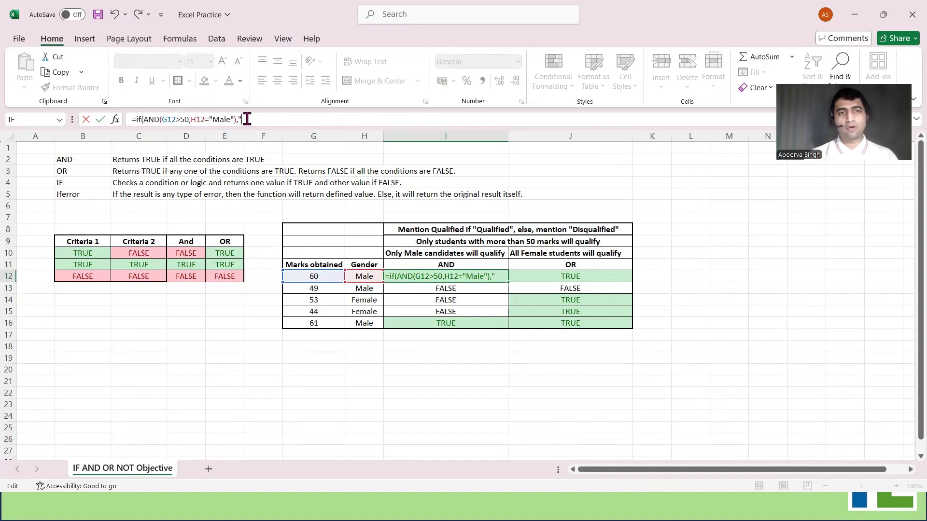
{"action": "type", "text": "Qualified\","}
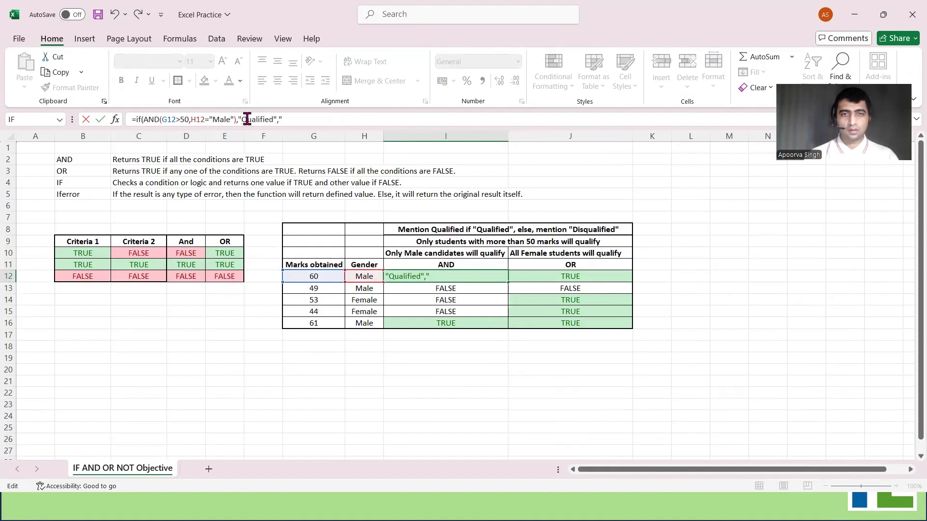
{"action": "type", "text": "Disqualified\")"}
{"action": "key", "text": "Return"}
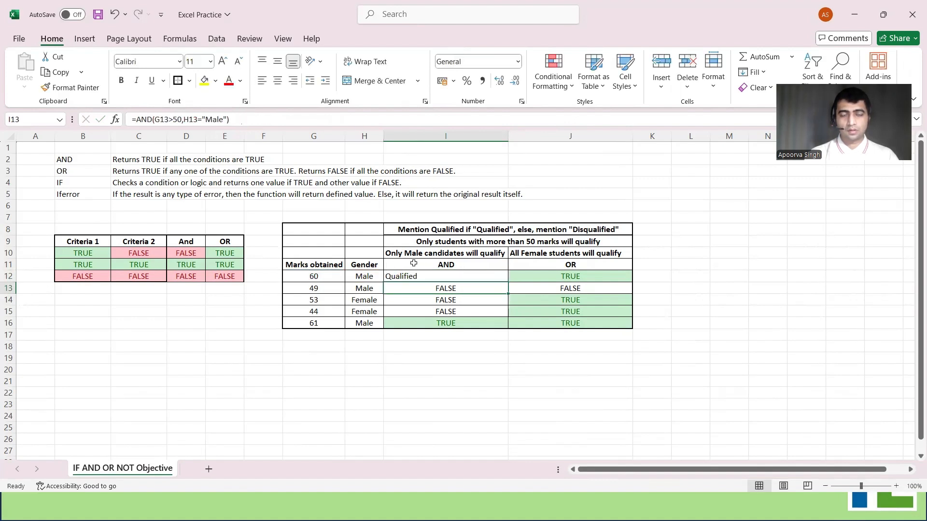
Copy the IF formula from cell I12 down through I16 and check the labels of the remaining students
{"action": "left_click", "coordinate": [459, 276]}
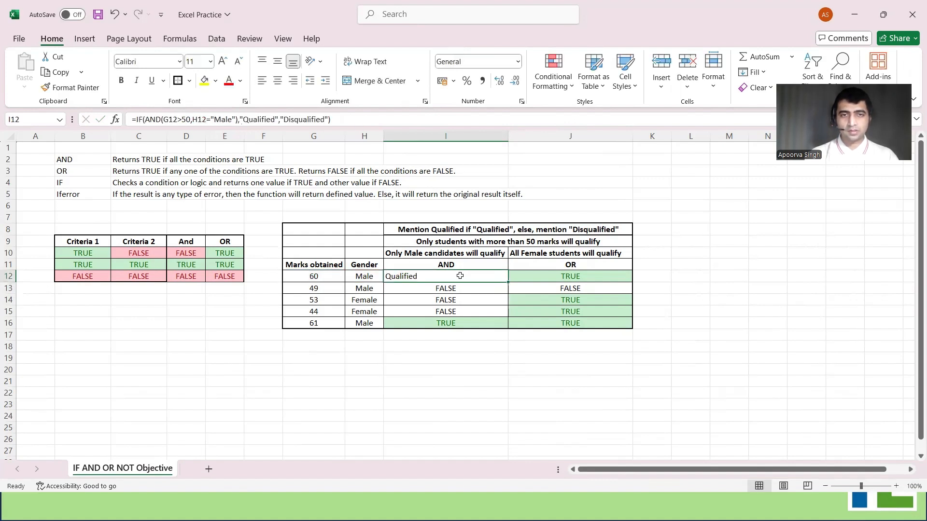
{"action": "double_click", "coordinate": [507, 281]}
{"action": "key", "text": "ctrl+z"}
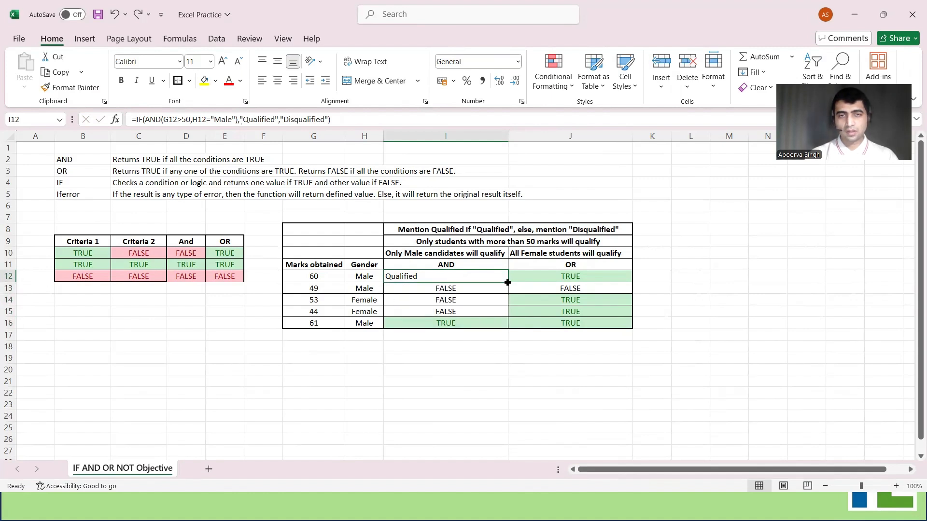
{"action": "left_click_drag", "start_coordinate": [507, 283], "coordinate": [507, 328]}
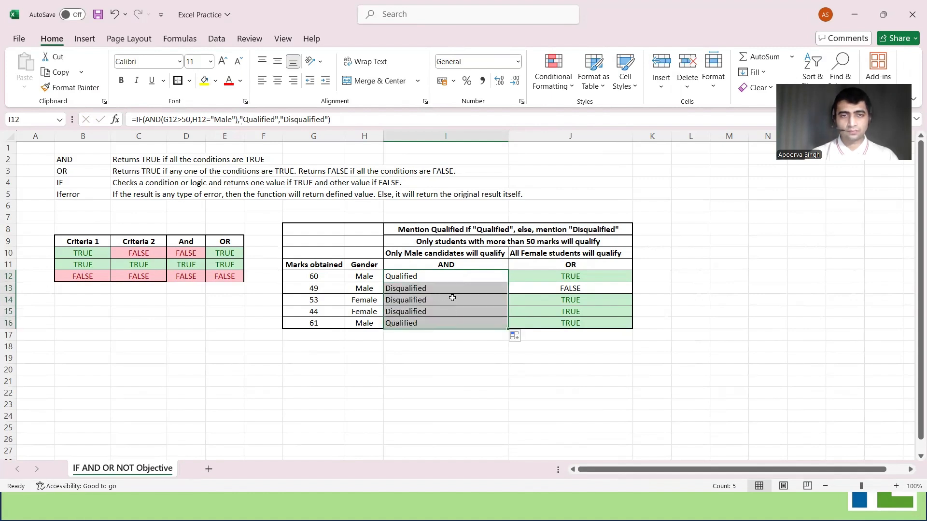
{"action": "left_click", "coordinate": [450, 354]}
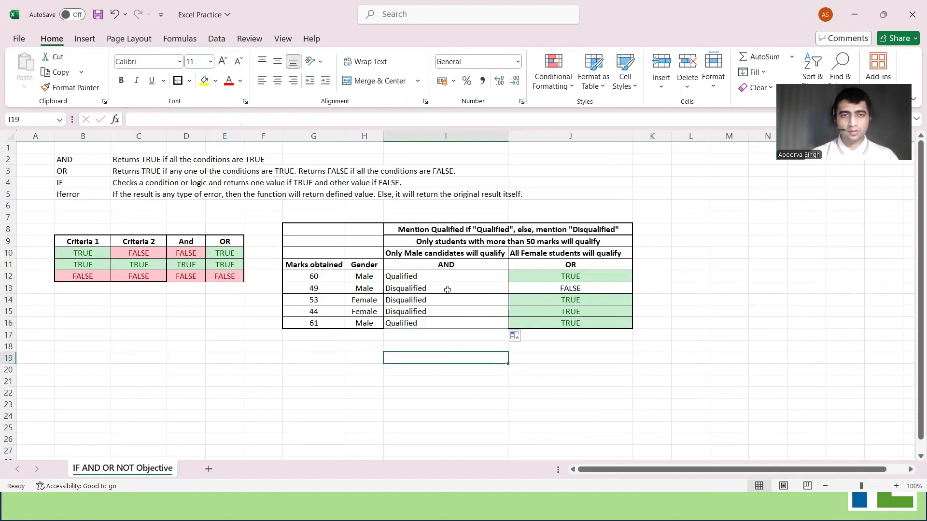
{"action": "left_click_drag", "start_coordinate": [447, 289], "coordinate": [442, 311]}
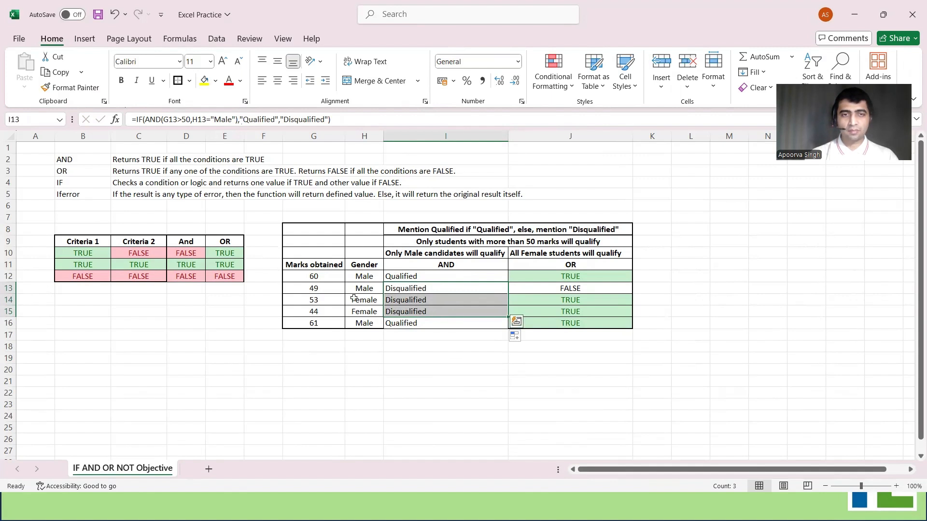
{"action": "left_click", "coordinate": [481, 273]}
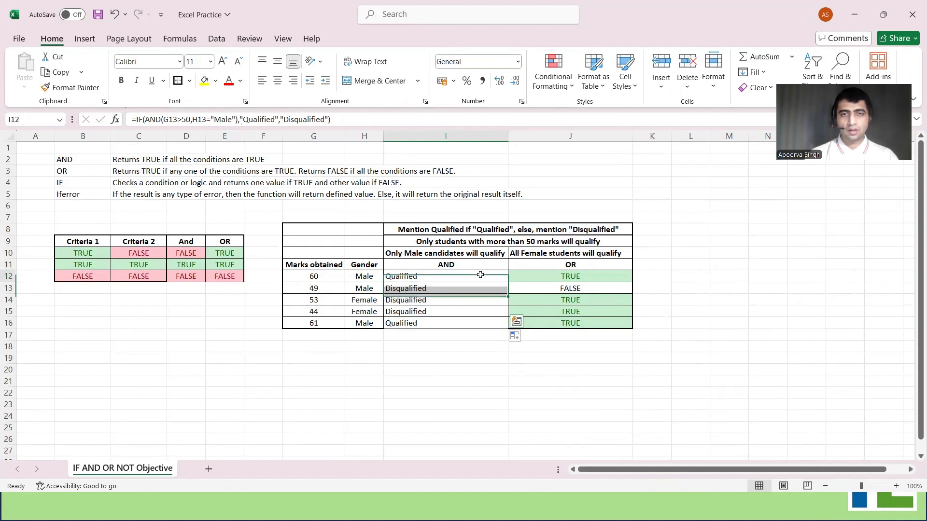
Wrap the OR formula in cell J12 in an IF function returning "Qualified" when true and "Disqualified" otherwise
{"action": "left_click", "coordinate": [558, 279]}
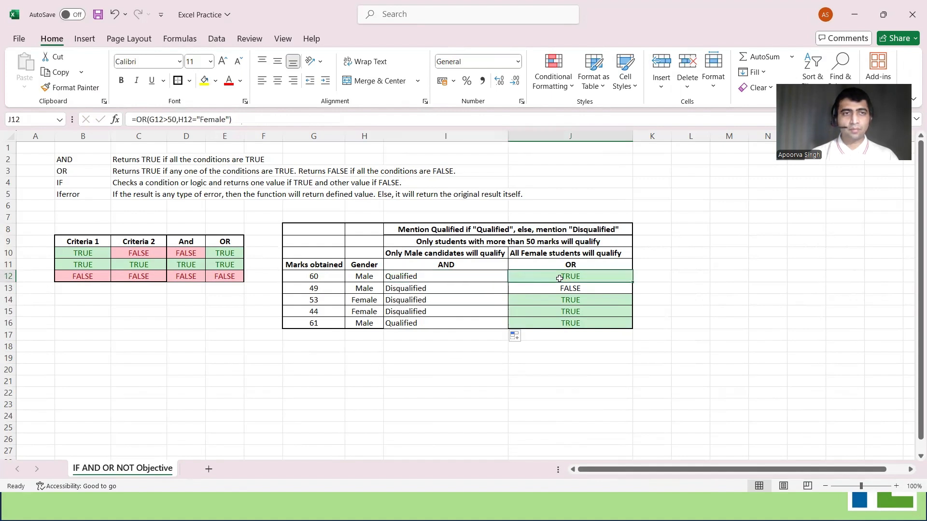
{"action": "left_click", "coordinate": [135, 119]}
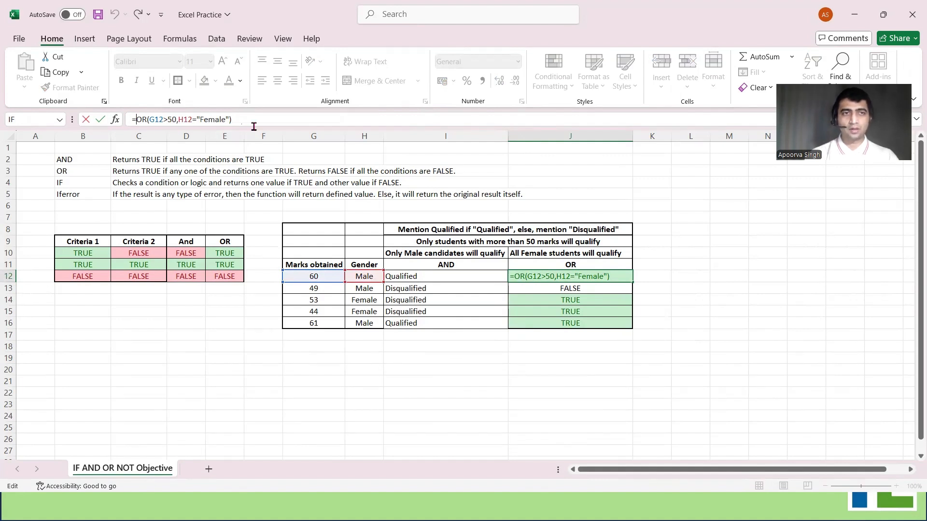
{"action": "type", "text": "if("}
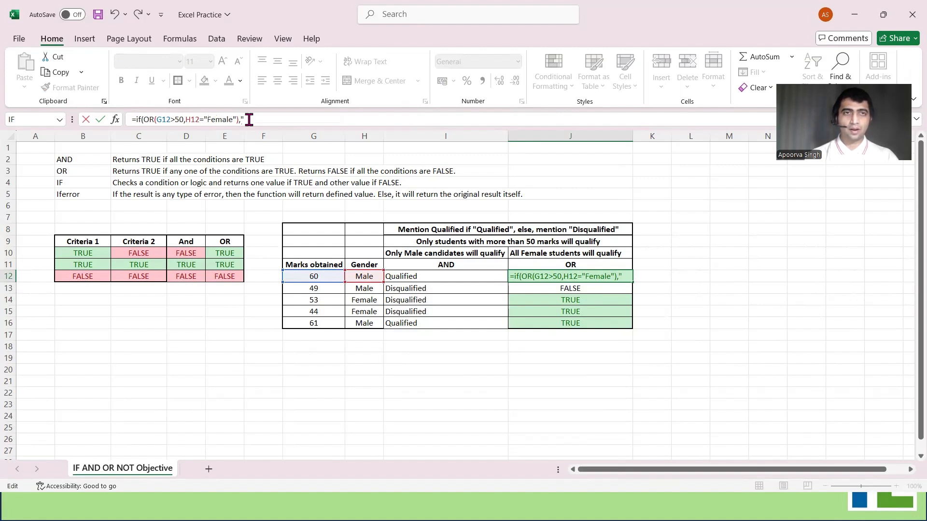
{"action": "type", "text": "Qualified\","}
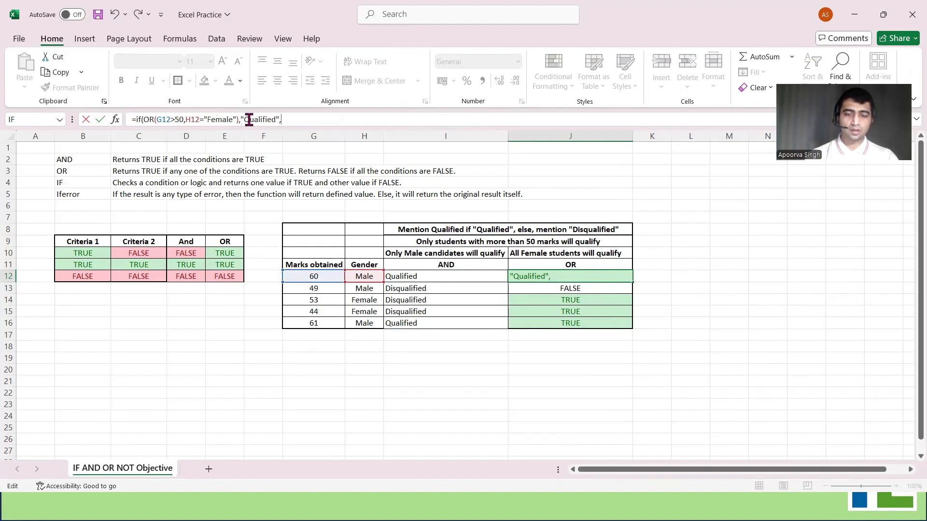
{"action": "type", "text": "\""}
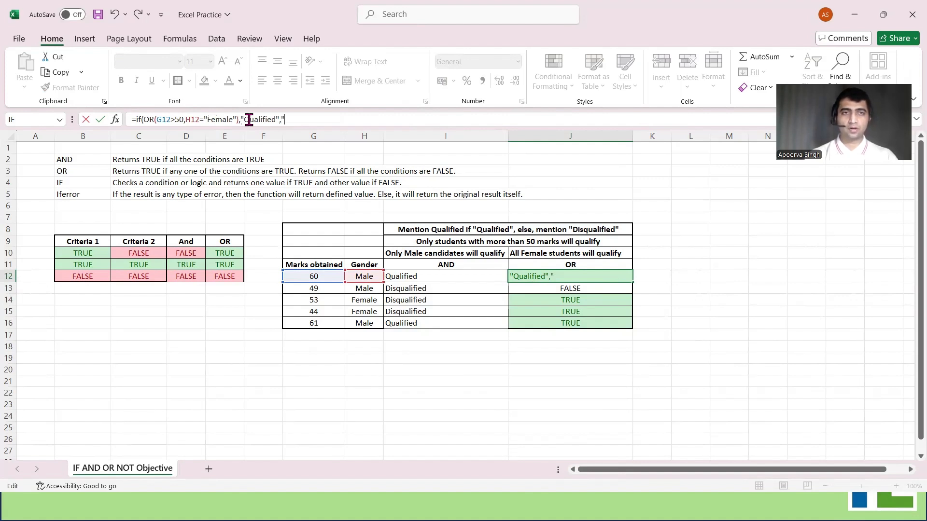
{"action": "type", "text": "Disqua"}
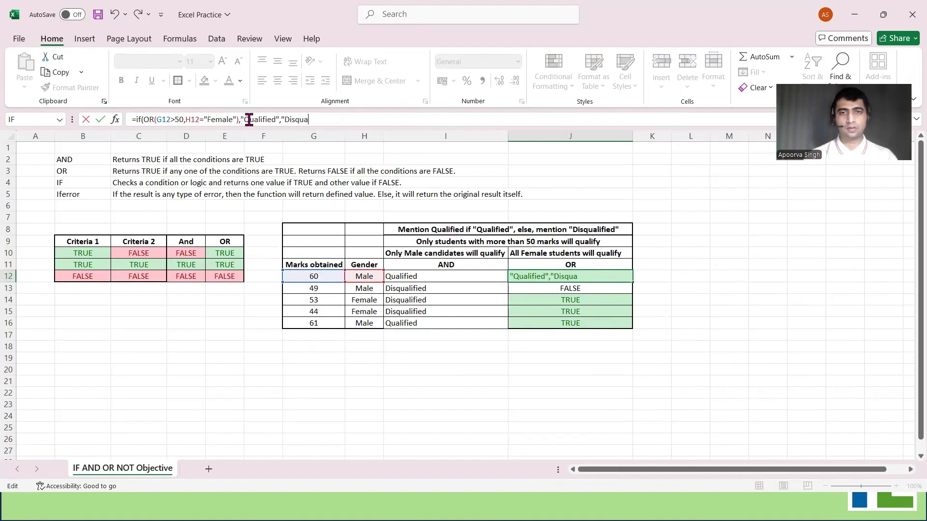
{"action": "type", "text": "lified\")"}
{"action": "key", "text": "ctrl+Return"}
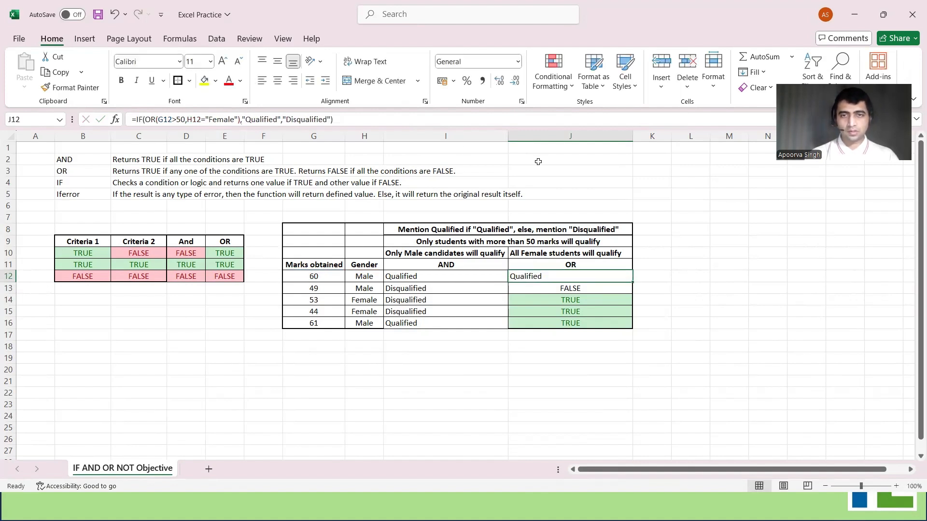
Copy the IF formula from cell J12 down through J16 and review the labels in both result columns
{"action": "double_click", "coordinate": [631, 282]}
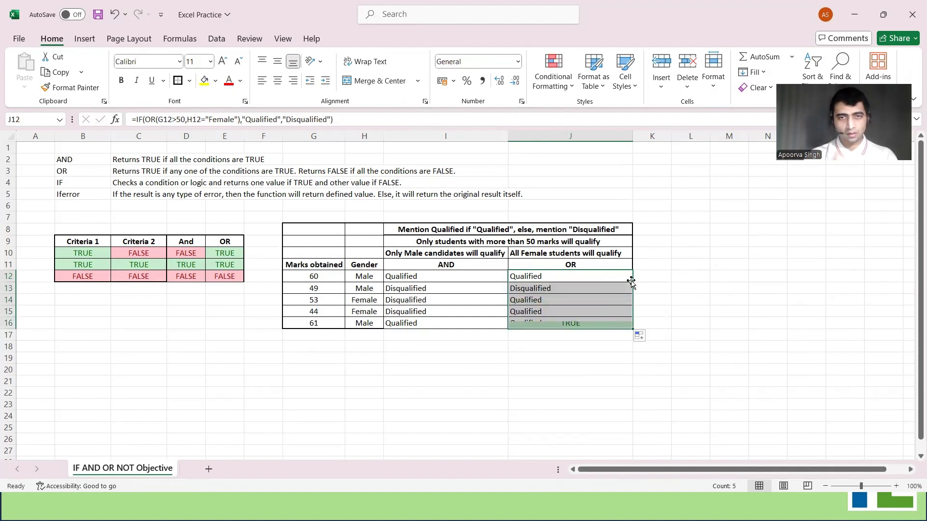
{"action": "left_click", "coordinate": [531, 288]}
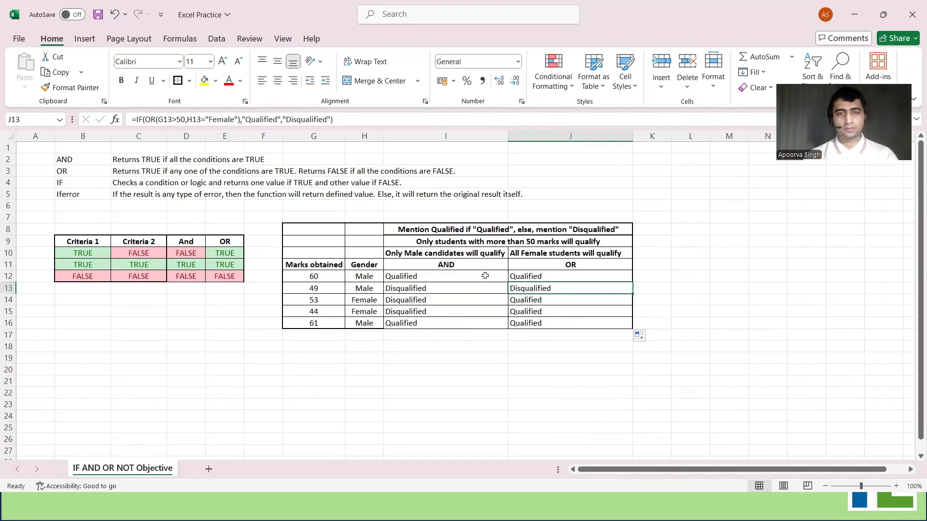
{"action": "mouse_move", "coordinate": [485, 276]}
{"action": "left_mouse_down"}
{"action": "mouse_move", "coordinate": [531, 288]}
{"action": "mouse_move", "coordinate": [534, 320]}
{"action": "left_mouse_up"}
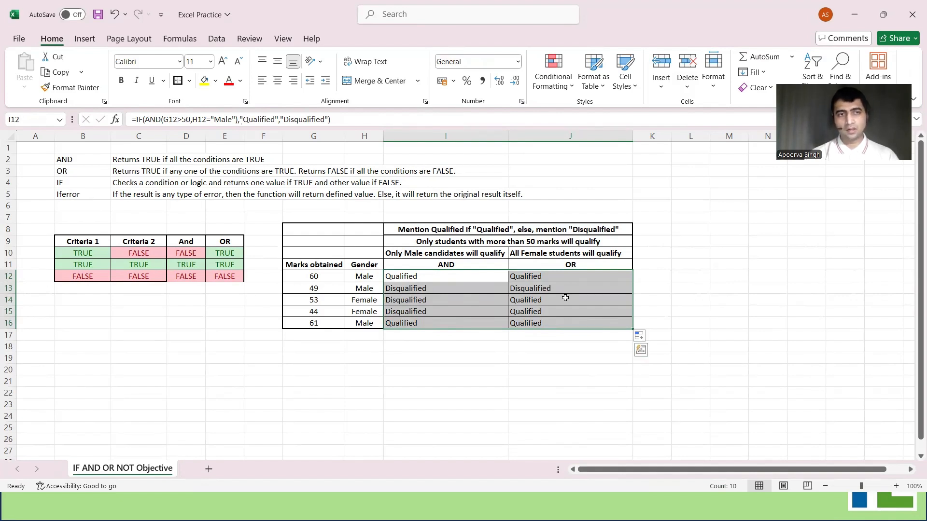
Set up a small lookup table with the headings "Marks obtained" in E19 and "Status" in F19, and 60 in E20
{"action": "left_click", "coordinate": [225, 369]}
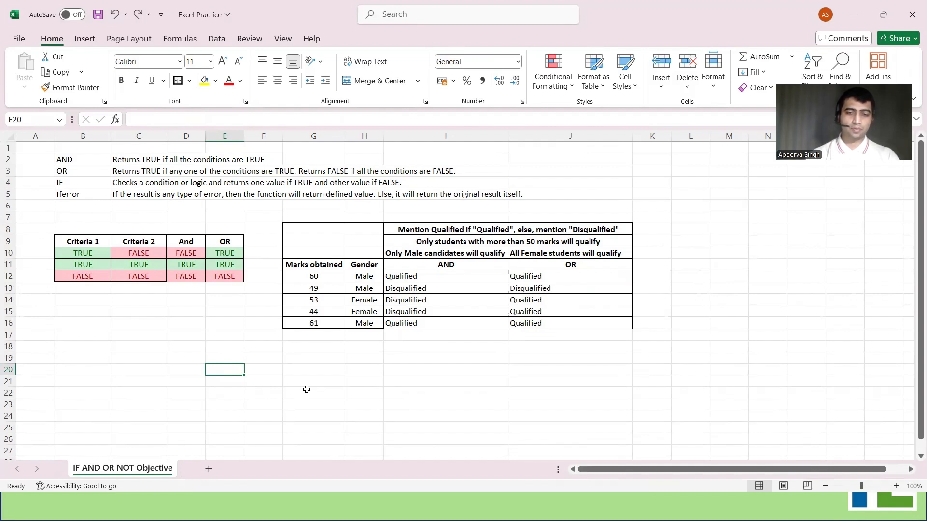
{"action": "type", "text": "60"}
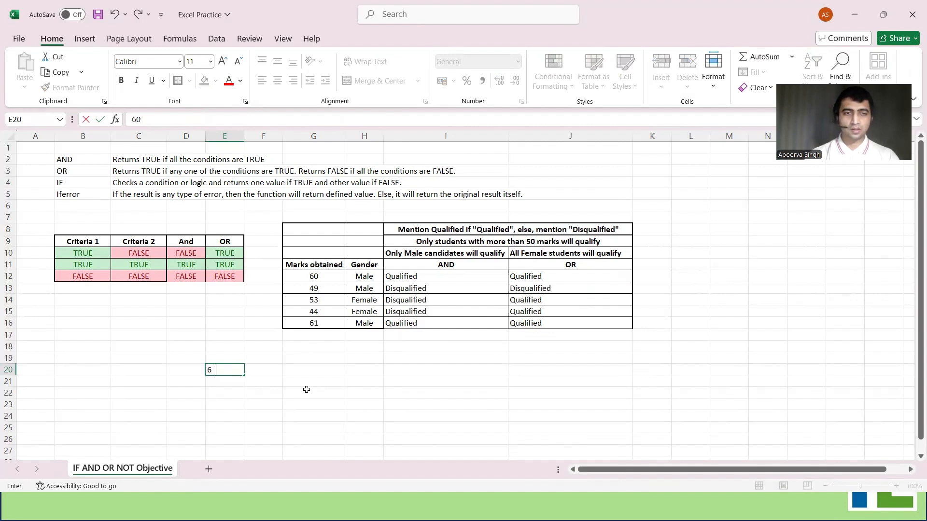
{"action": "key", "text": "Tab"}
{"action": "key", "text": "Up"}
{"action": "type", "text": "S"}
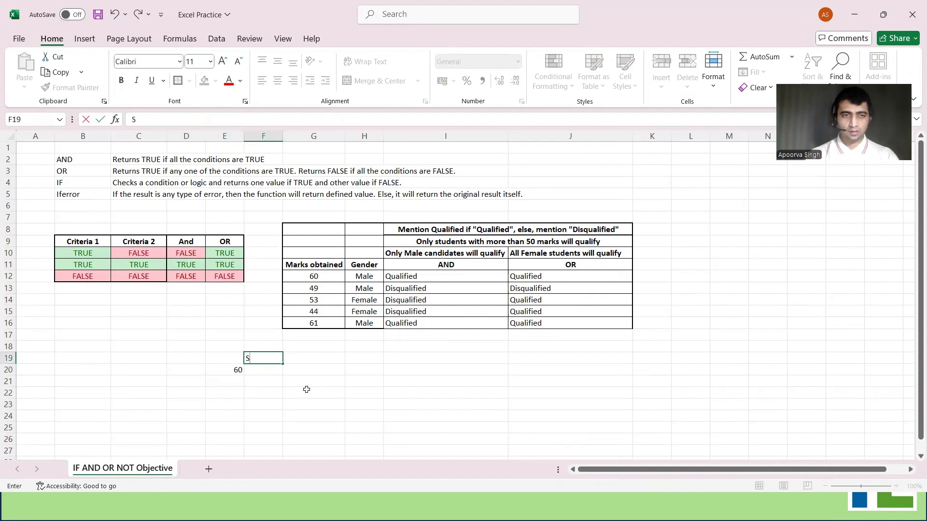
{"action": "type", "text": "tatus"}
{"action": "key", "text": "Left"}
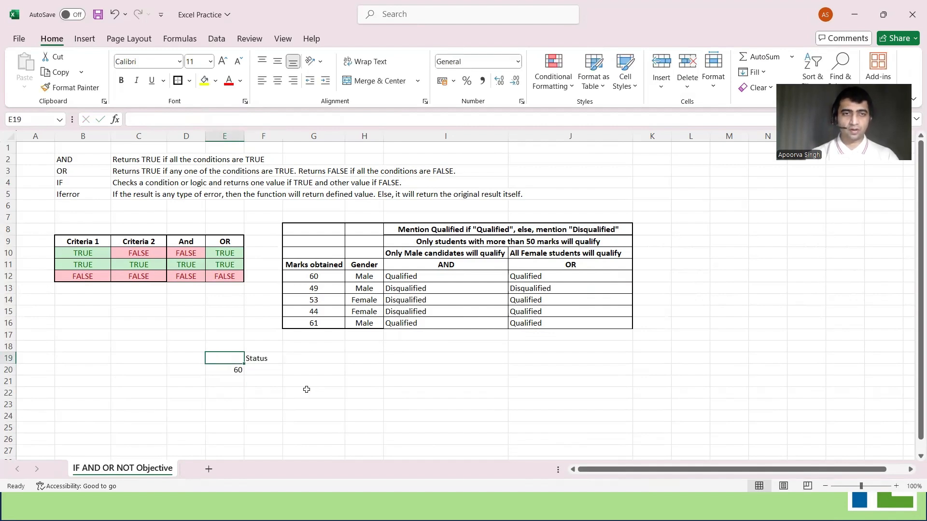
{"action": "type", "text": "Ma"}
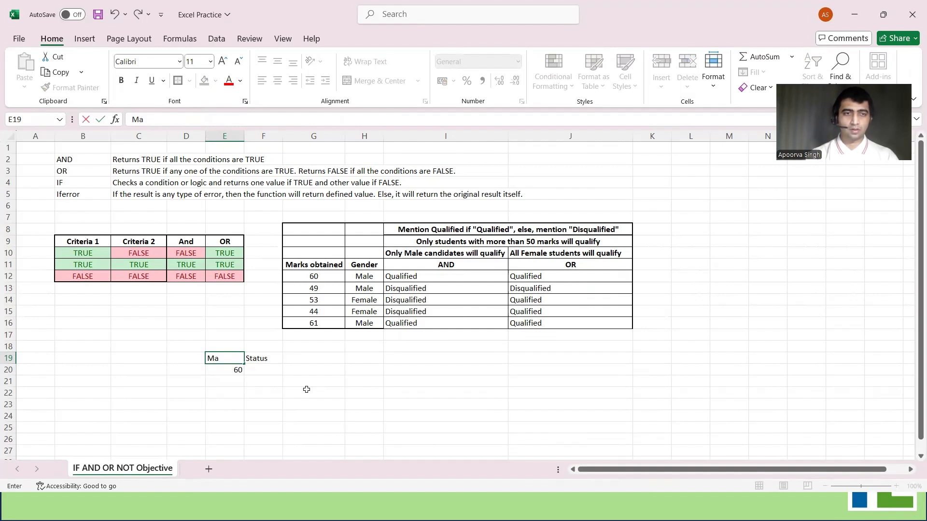
{"action": "type", "text": "rks obtained"}
{"action": "key", "text": "Return"}
Move the small lookup table from E19:F20 to G19:H20
{"action": "left_click_drag", "start_coordinate": [230, 358], "coordinate": [252, 367]}
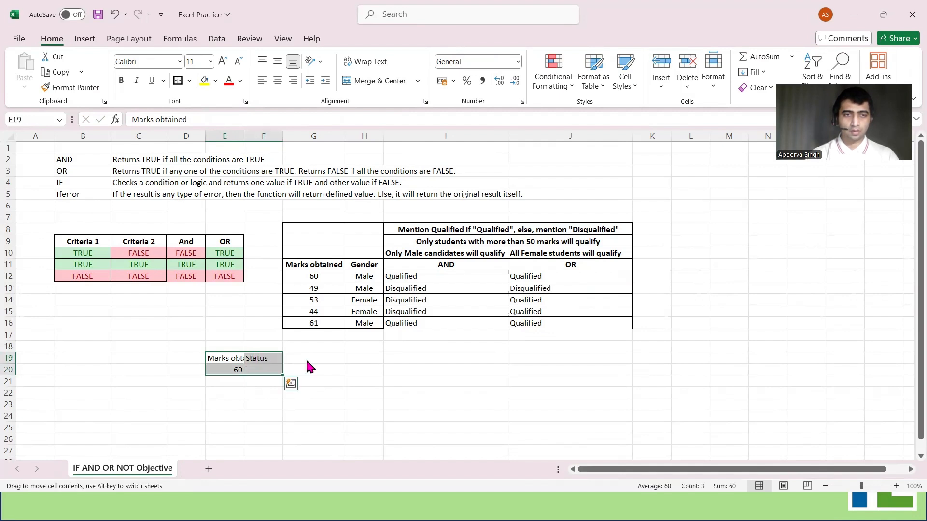
{"action": "left_click_drag", "start_coordinate": [283, 360], "coordinate": [365, 359]}
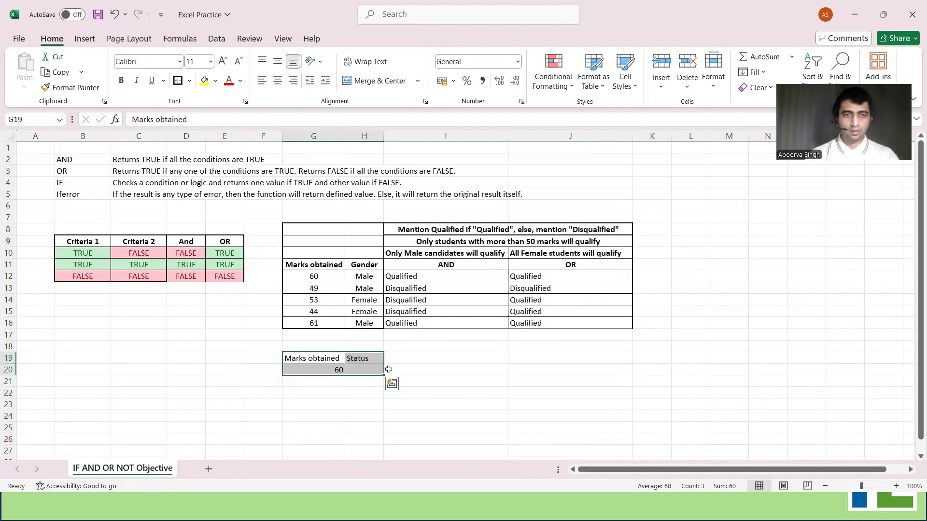
{"action": "left_click", "coordinate": [362, 386]}
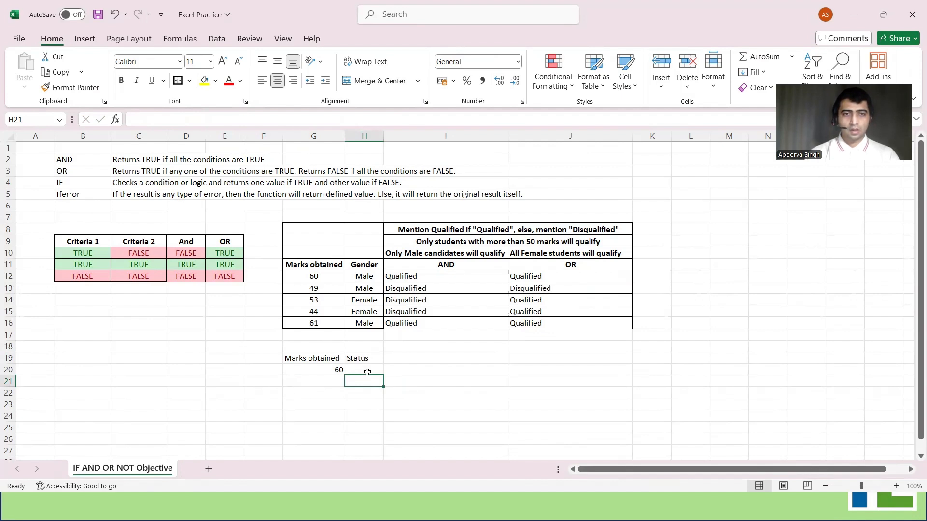
Enter an exact-match VLOOKUP in H20 that looks up G20 in $G$12:$I$16 and returns column 3
{"action": "left_click", "coordinate": [366, 370]}
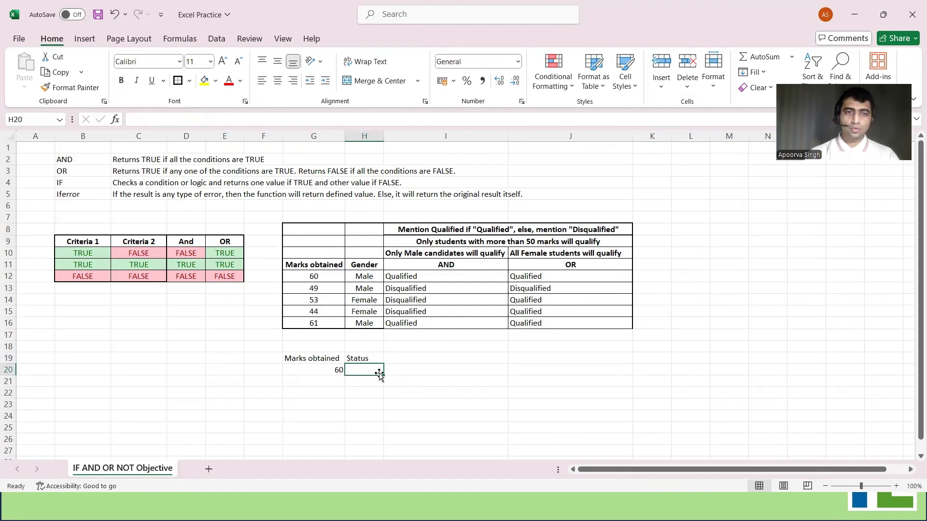
{"action": "type", "text": "="}
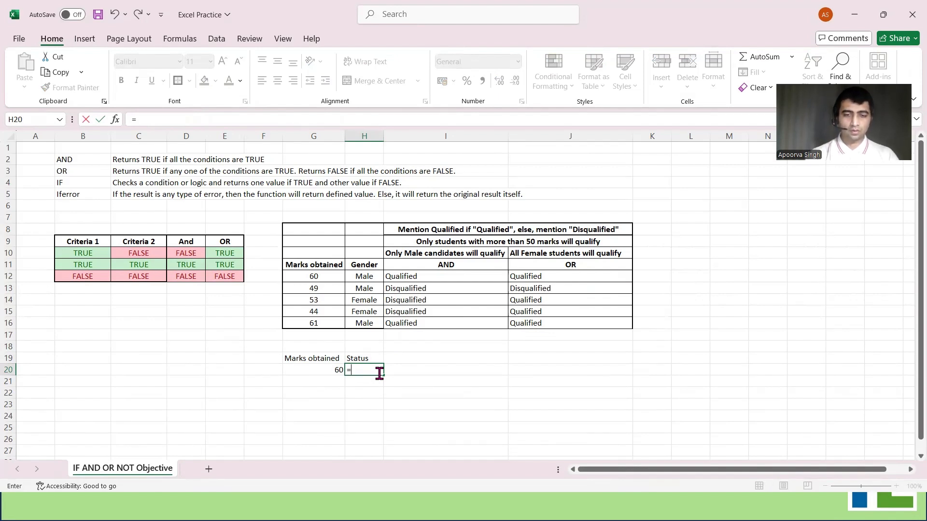
{"action": "type", "text": "VLOOKUP(G20,"}
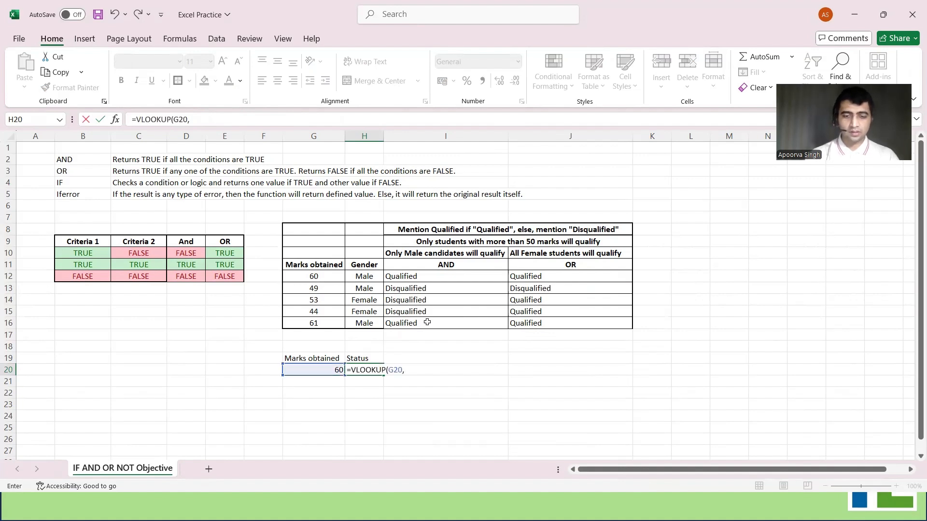
{"action": "key", "text": "F4"}
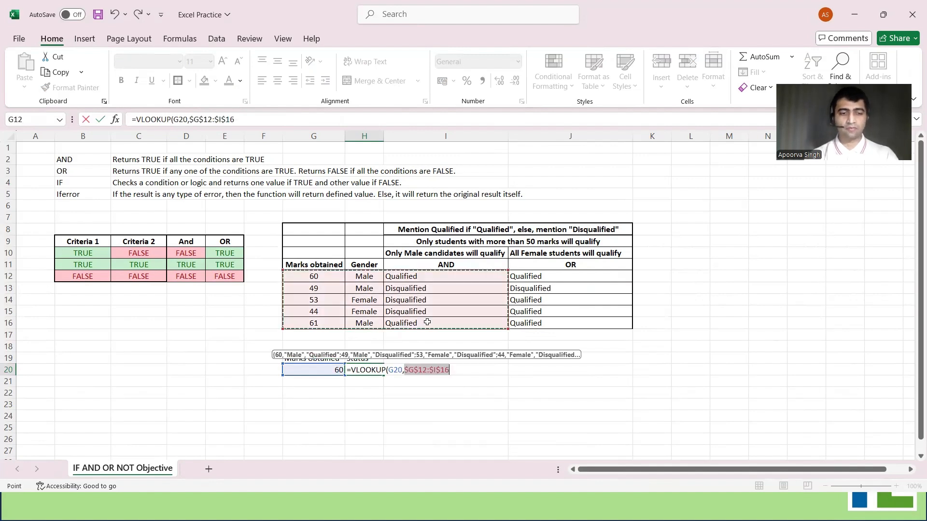
{"action": "type", "text": ",3,"}
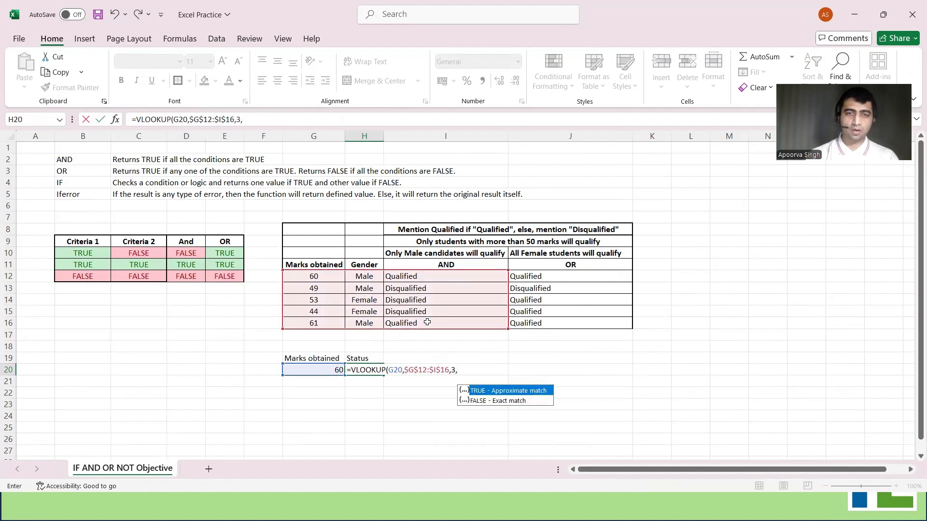
{"action": "type", "text": "0"}
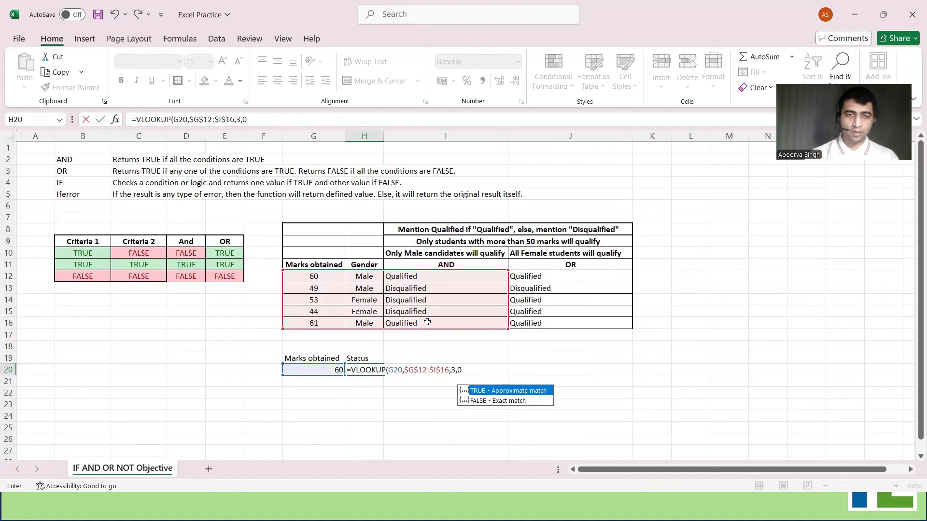
{"action": "key", "text": "ctrl+Return"}
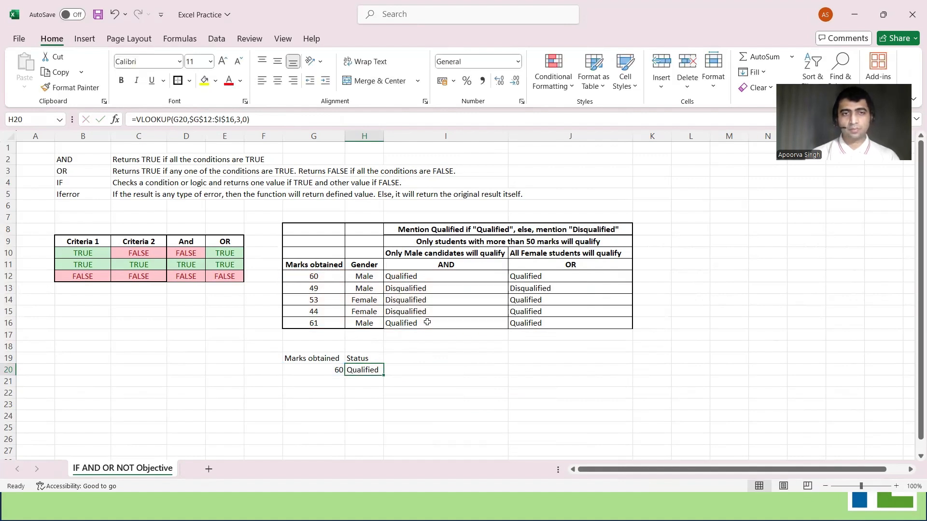
Set the marks obtained in G20 to 50 to test the lookup with a value missing from the table
{"action": "key", "text": "Up"}
{"action": "key", "text": "Up"}
{"action": "key", "text": "Up"}
{"action": "key", "text": "Up"}
{"action": "key", "text": "Up"}
{"action": "key", "text": "Down"}
{"action": "key", "text": "Down"}
{"action": "key", "text": "Down"}
{"action": "key", "text": "Down"}
{"action": "key", "text": "Down"}
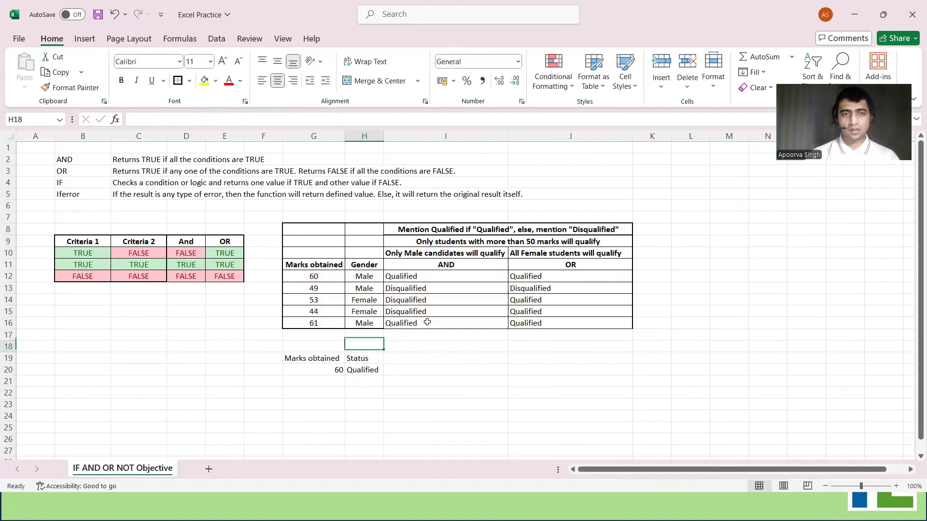
{"action": "key", "text": "Left"}
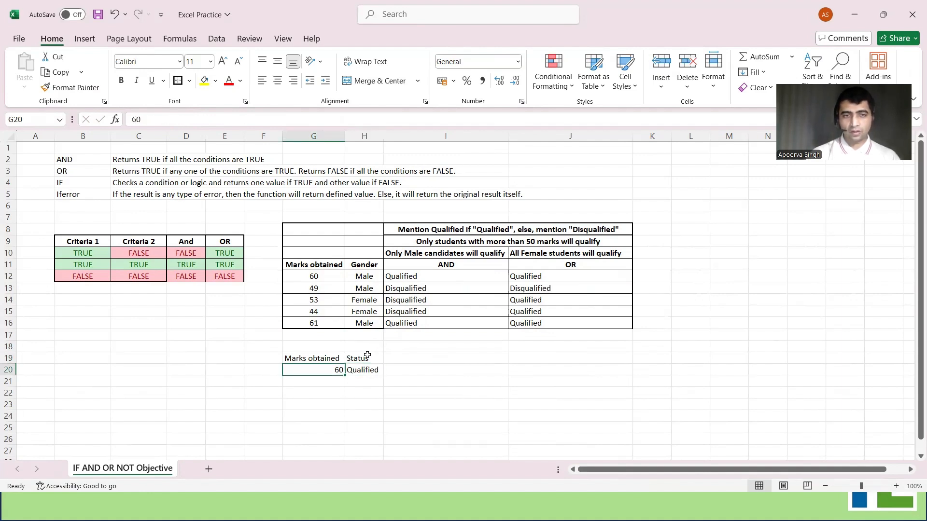
{"action": "type", "text": "50"}
{"action": "key", "text": "Return"}
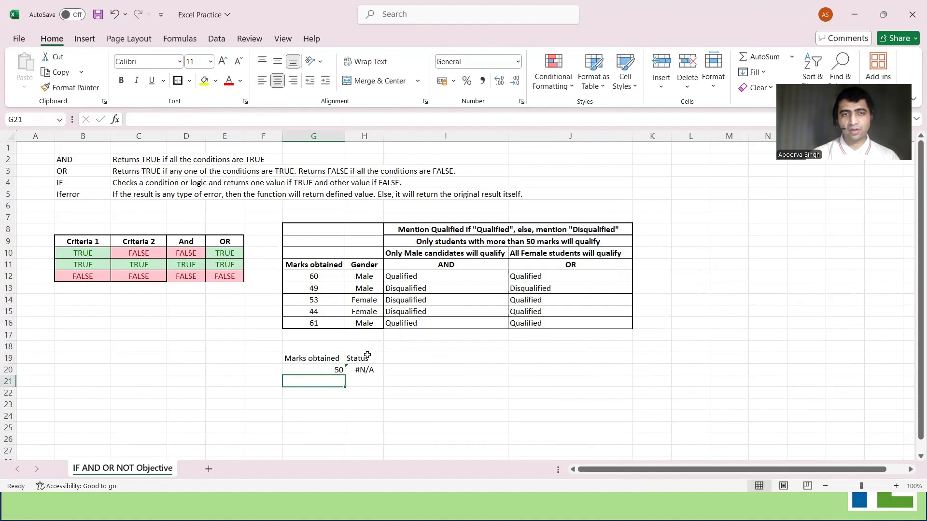
Inspect the VLOOKUP formula in H20 and set the marks in G20 to 60
{"action": "key", "text": "Up"}
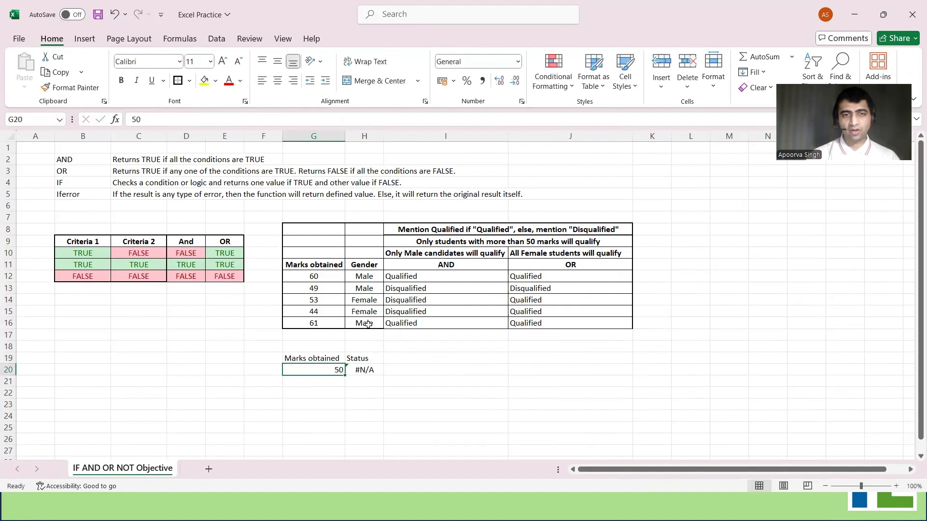
{"action": "left_click", "coordinate": [372, 372]}
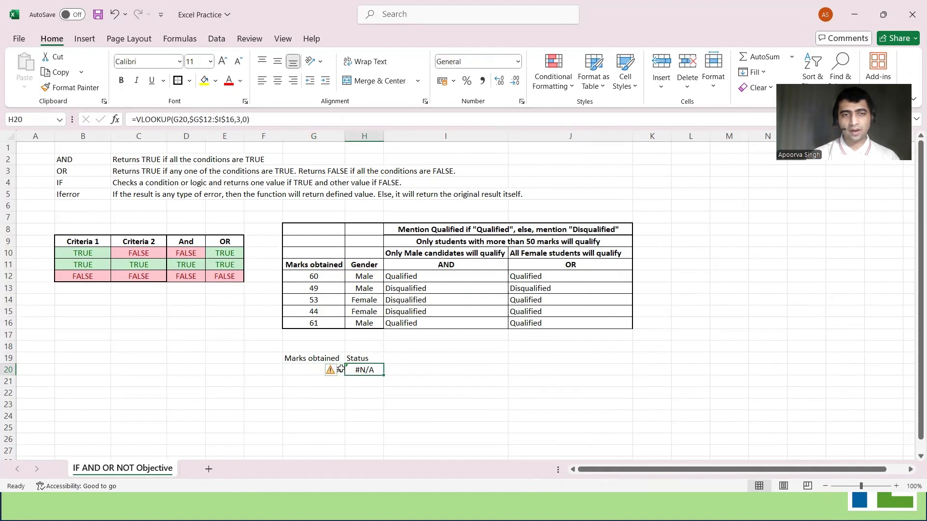
{"action": "left_click", "coordinate": [302, 372]}
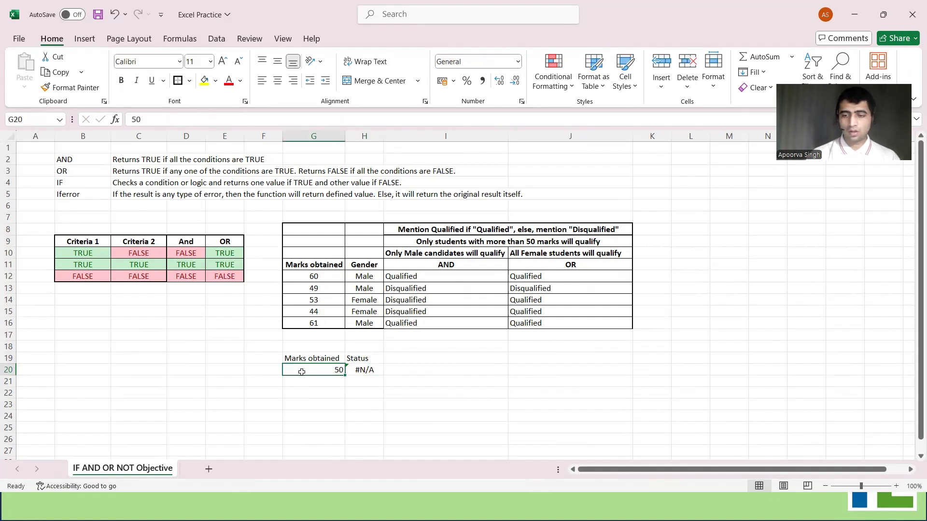
{"action": "type", "text": "60"}
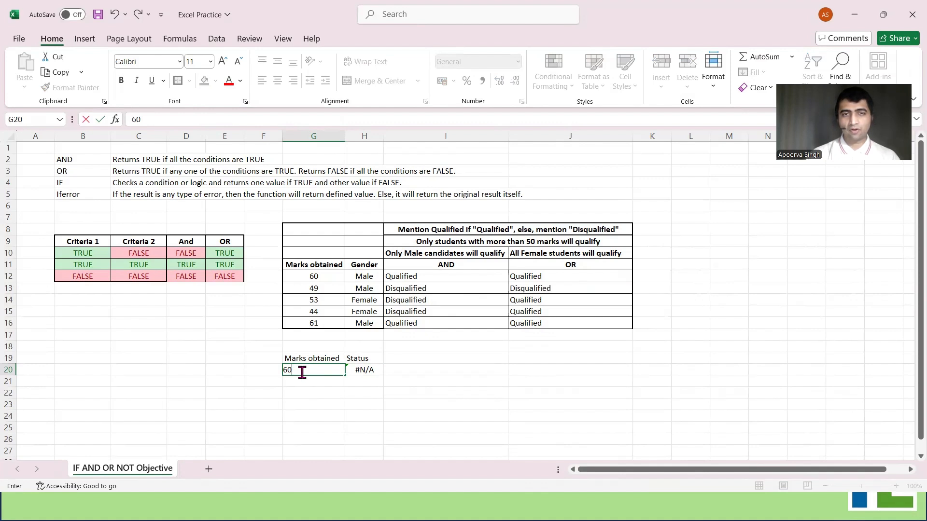
{"action": "key", "text": "Tab"}
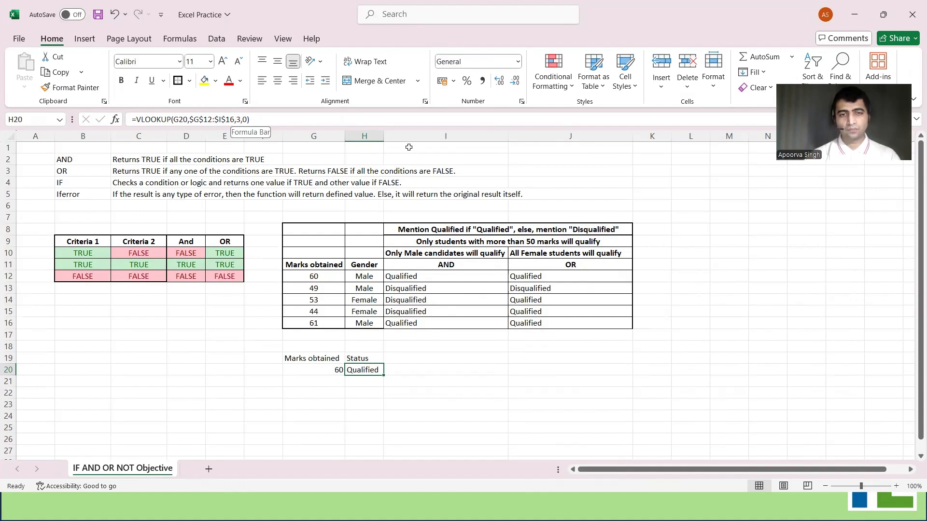
Try column index 4 in the VLOOKUP formula in H20 and examine the result beside the marks
{"action": "key", "text": "ctrl+z"}
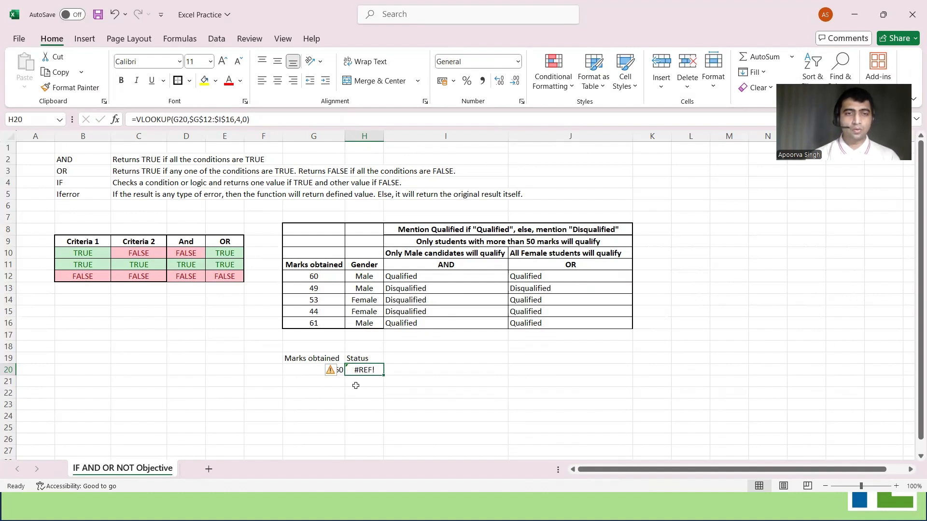
{"action": "key", "text": "Up"}
{"action": "key", "text": "Left"}
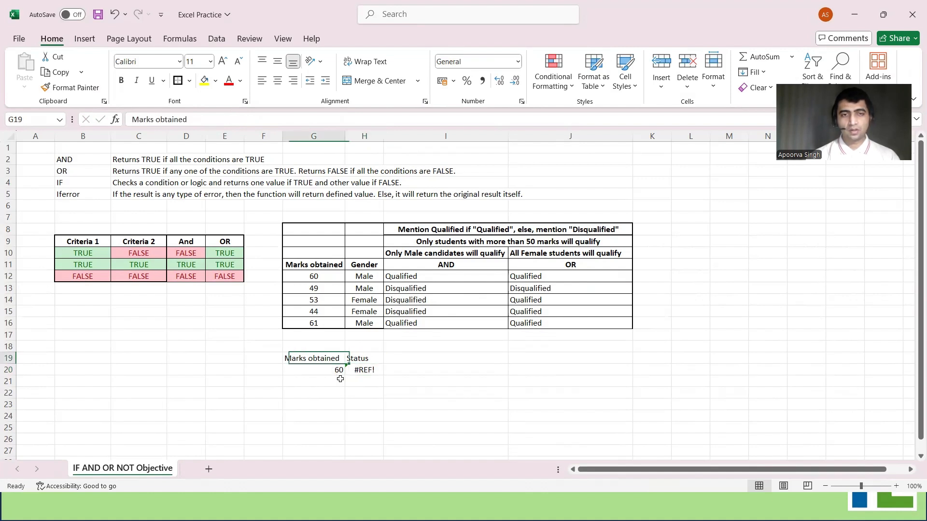
{"action": "key", "text": "Down"}
{"action": "key", "text": "Right"}
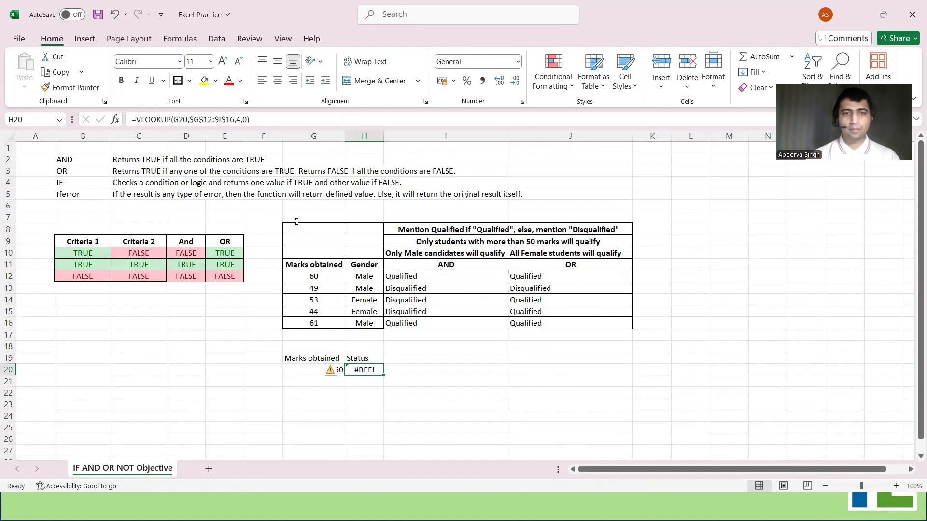
Wrap the VLOOKUP in H20 in IFERROR with column index 3 and the fallback text "No matching marks identified"
{"action": "left_click", "coordinate": [137, 119]}
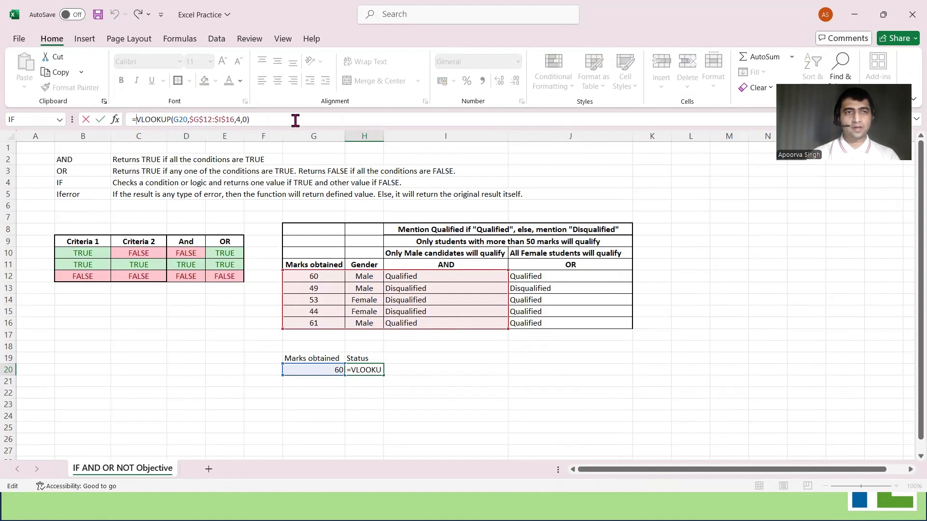
{"action": "type", "text": "IFERROR("}
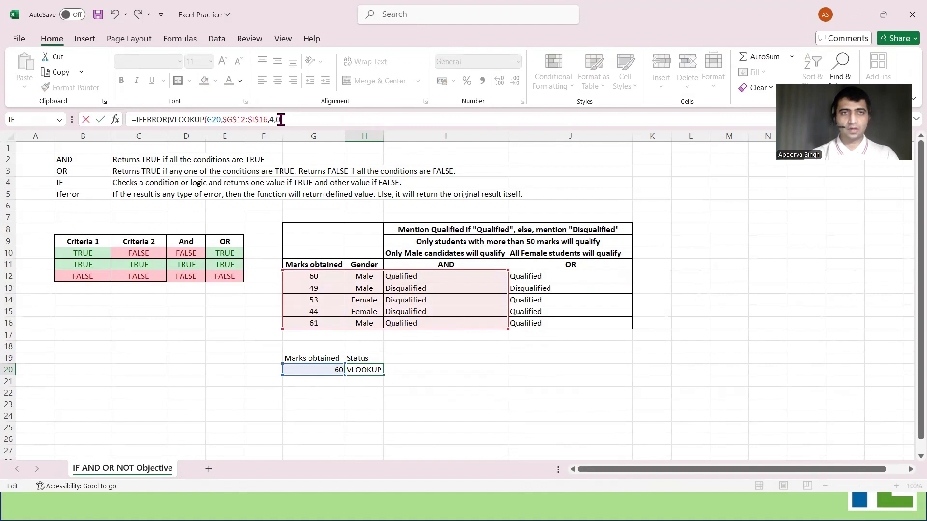
{"action": "key", "text": "BackSpace"}
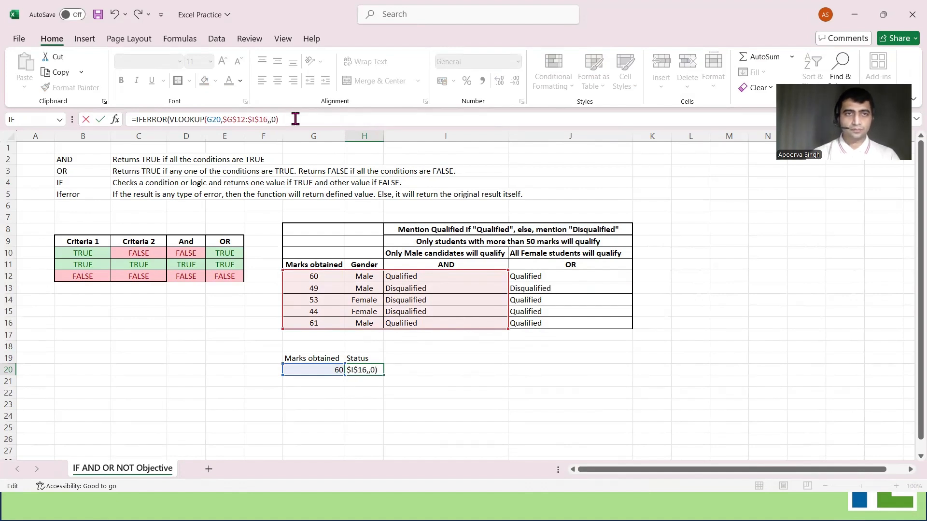
{"action": "type", "text": "3,0),"}
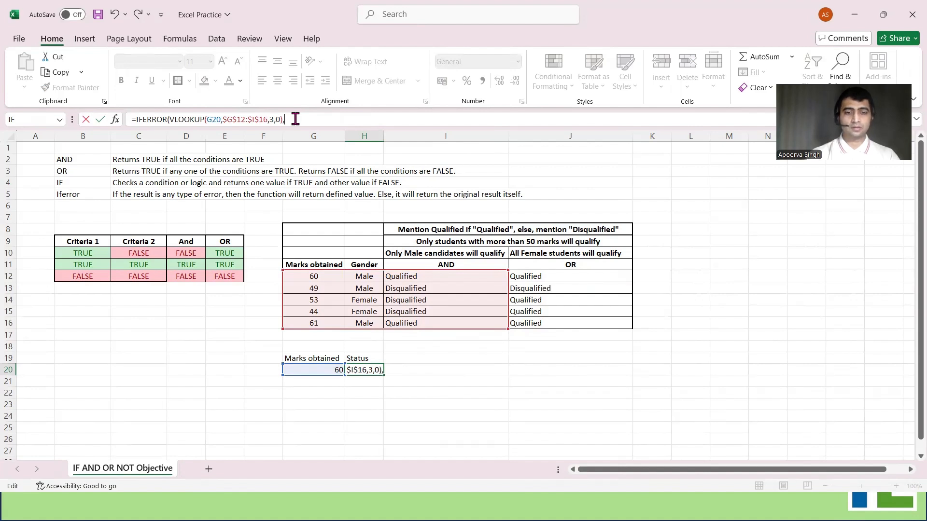
{"action": "type", "text": "\""}
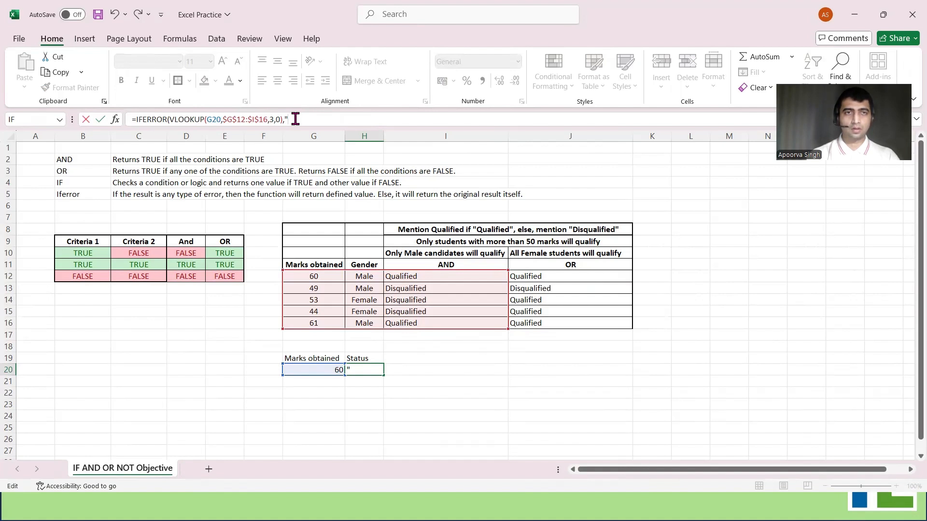
{"action": "type", "text": "No matching marks identified\")"}
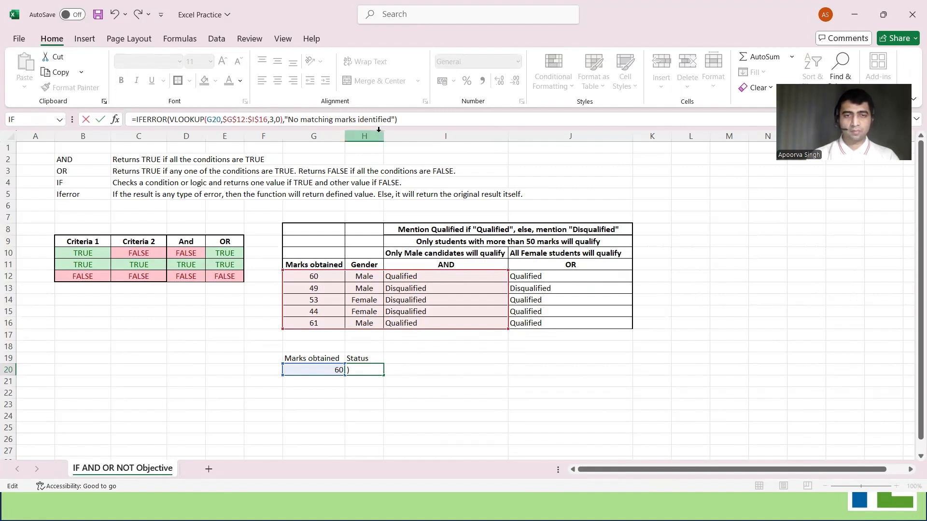
{"action": "key", "text": "Return"}
Test the IFERROR formula in H20 by setting the marks in G20 to 50
{"action": "key", "text": "Up"}
{"action": "key", "text": "Left"}
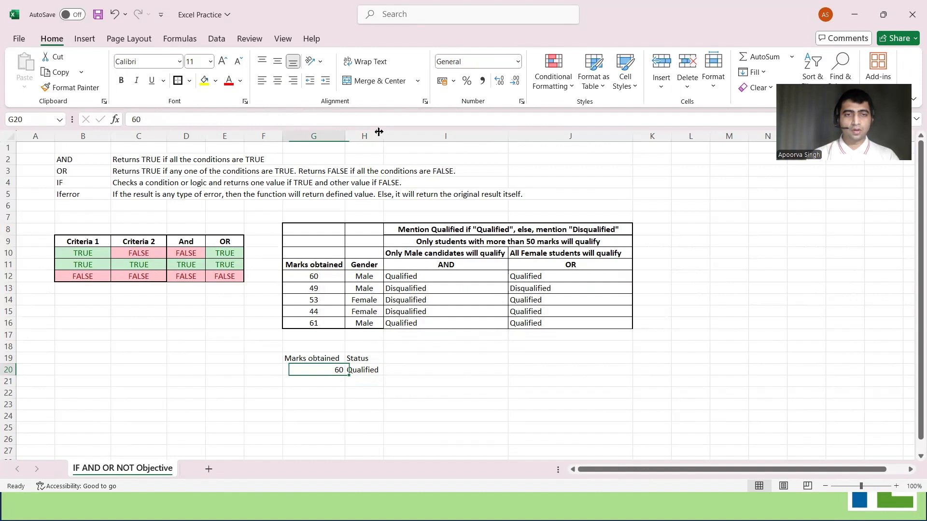
{"action": "key", "text": "Right"}
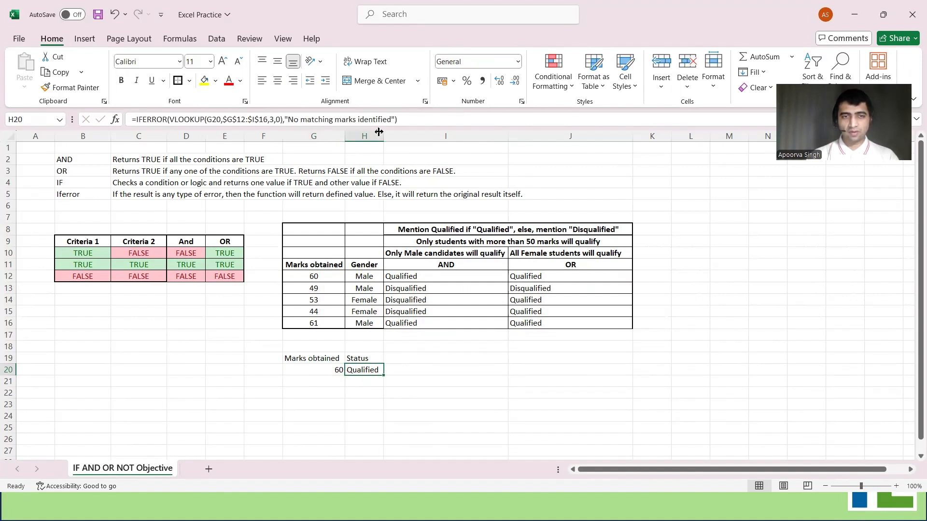
{"action": "key", "text": "Left"}
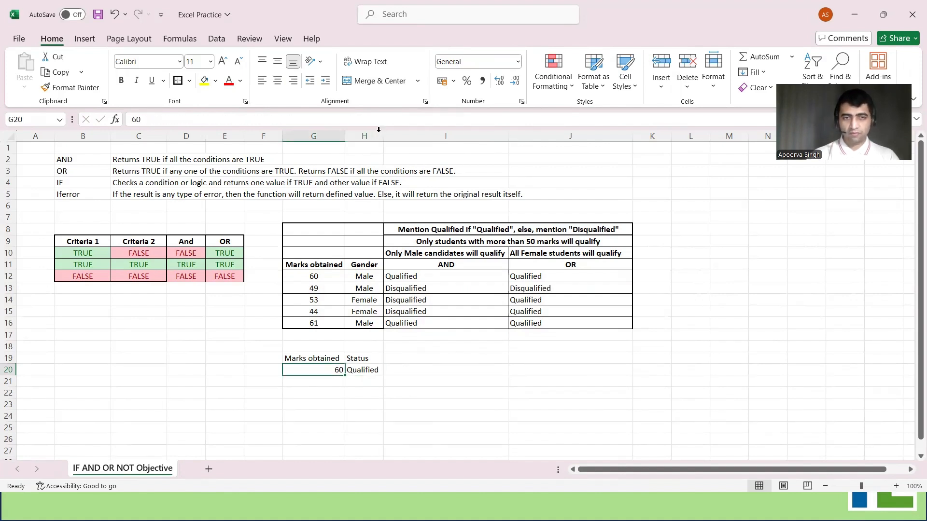
{"action": "type", "text": "50"}
{"action": "key", "text": "Right"}
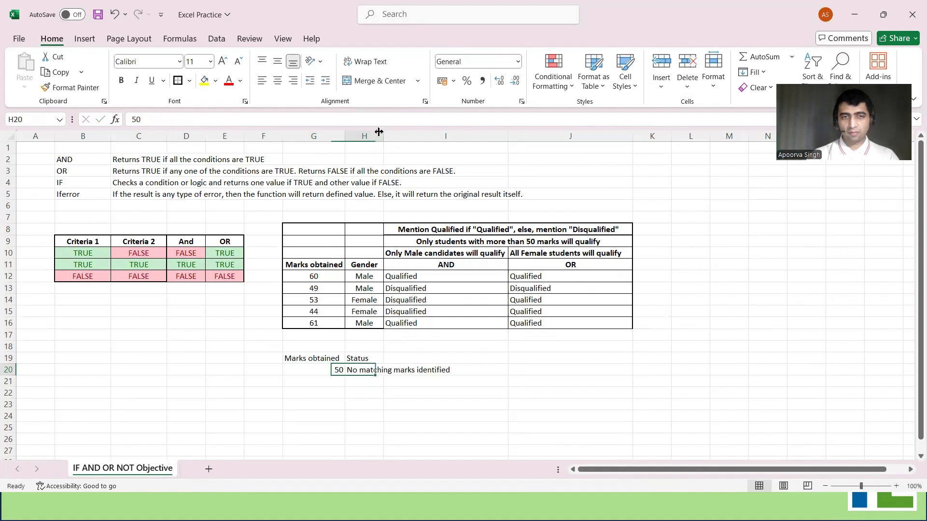
Set the marks in G20 to 60 and check the status and formula in H20
{"action": "key", "text": "Left"}
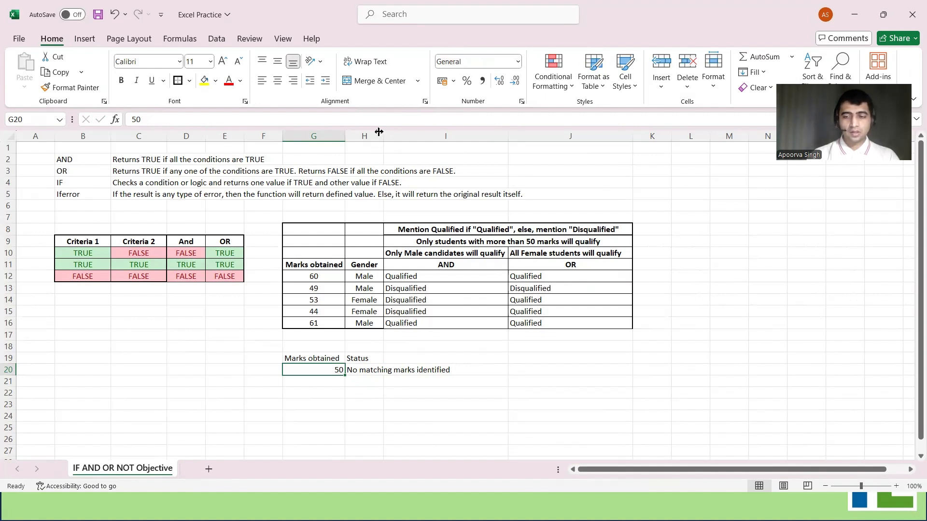
{"action": "type", "text": "60"}
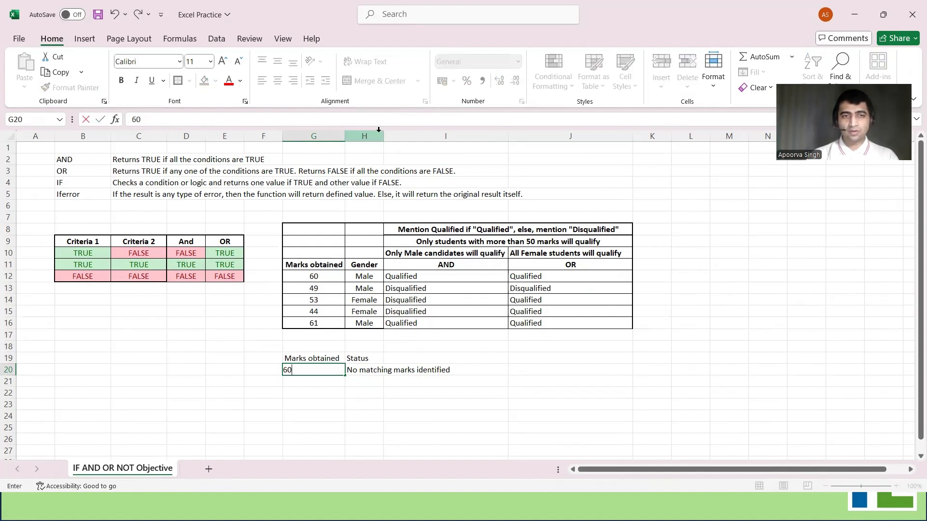
{"action": "key", "text": "Return"}
{"action": "key", "text": "Up"}
{"action": "key", "text": "Right"}
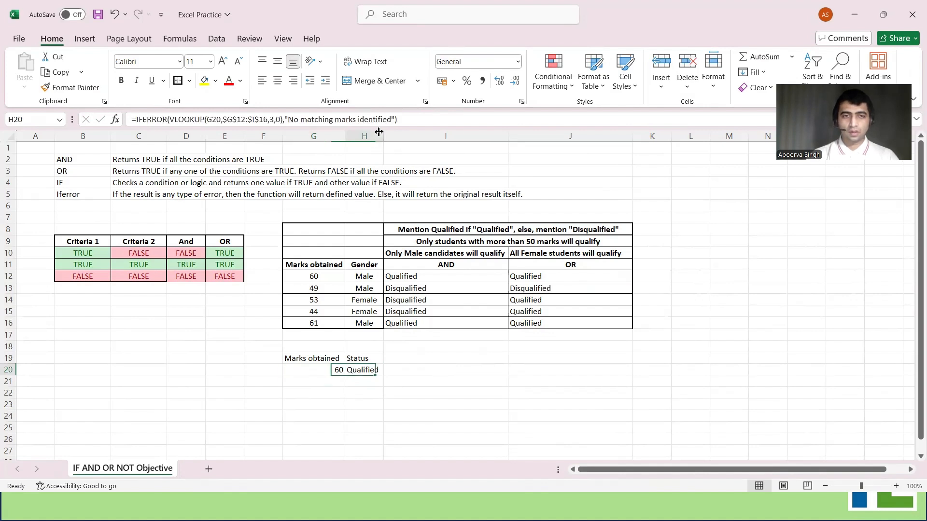
{"action": "key", "text": "Left"}
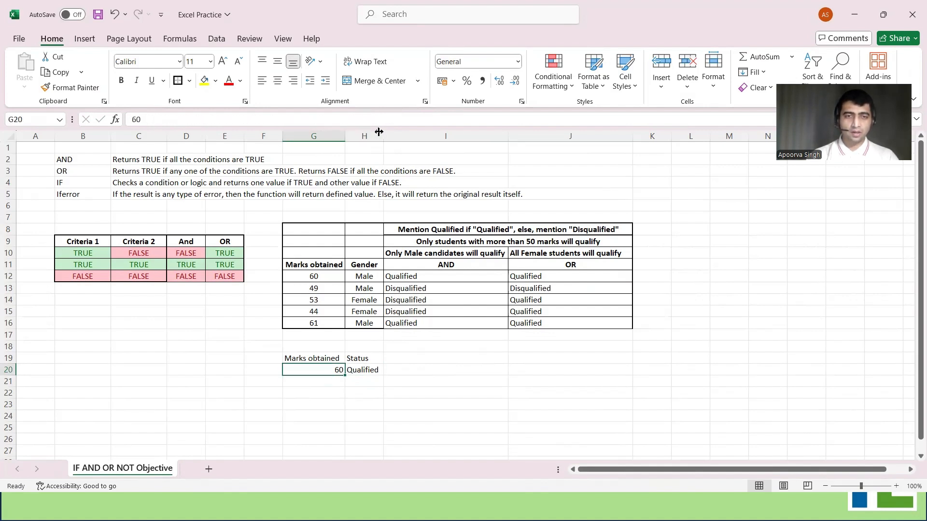
{"action": "key", "text": "Right"}
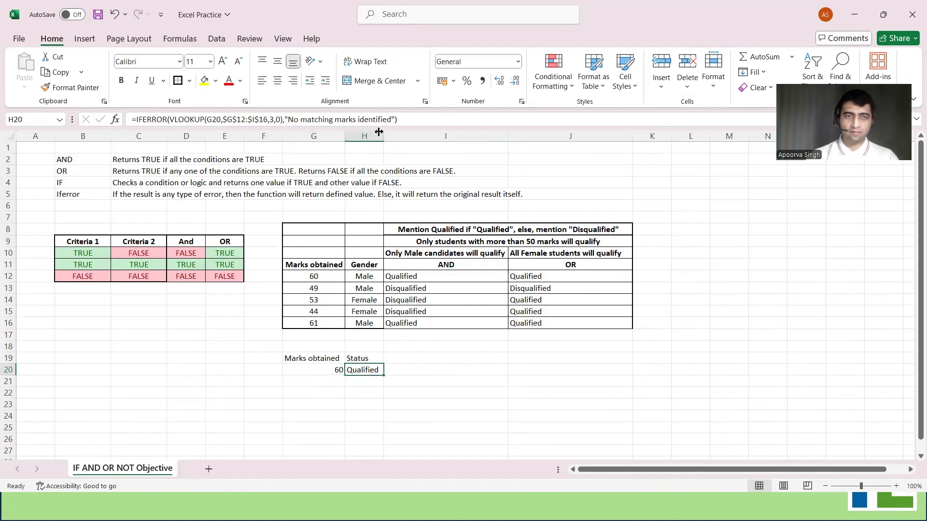
Test the IFERROR lookup by setting the marks in G20 to 49
{"action": "key", "text": "Left"}
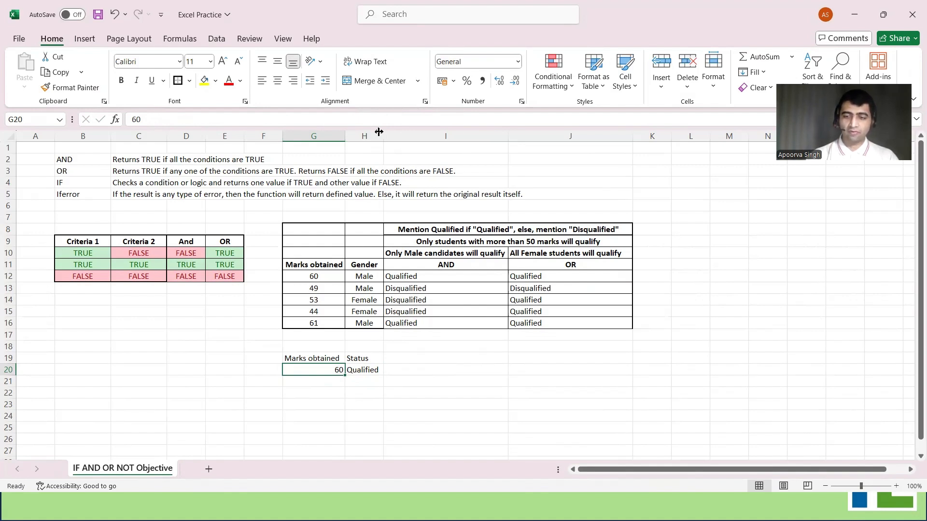
{"action": "type", "text": "4"}
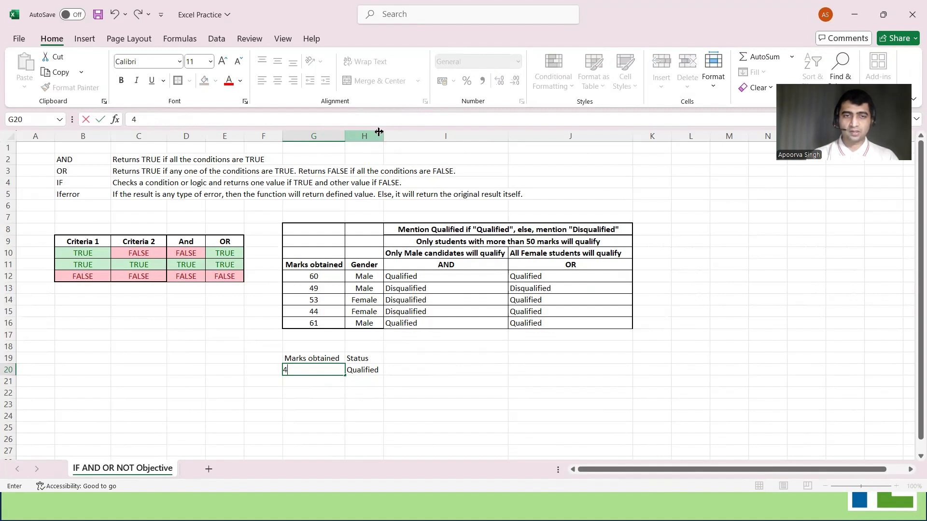
{"action": "type", "text": "9"}
{"action": "key", "text": "Return"}
{"action": "key", "text": "Up"}
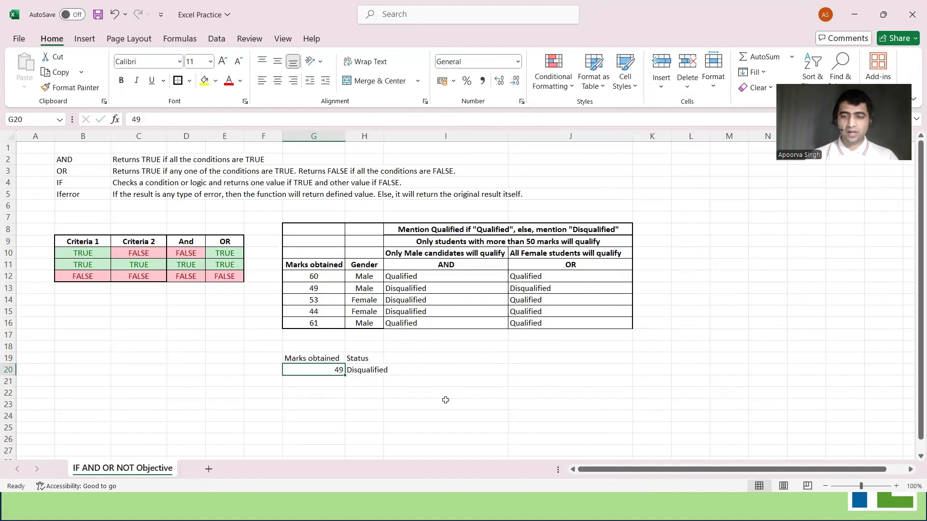
Set the marks in G20 to 50 to test the lookup with marks missing from the table
{"action": "type", "text": "5"}
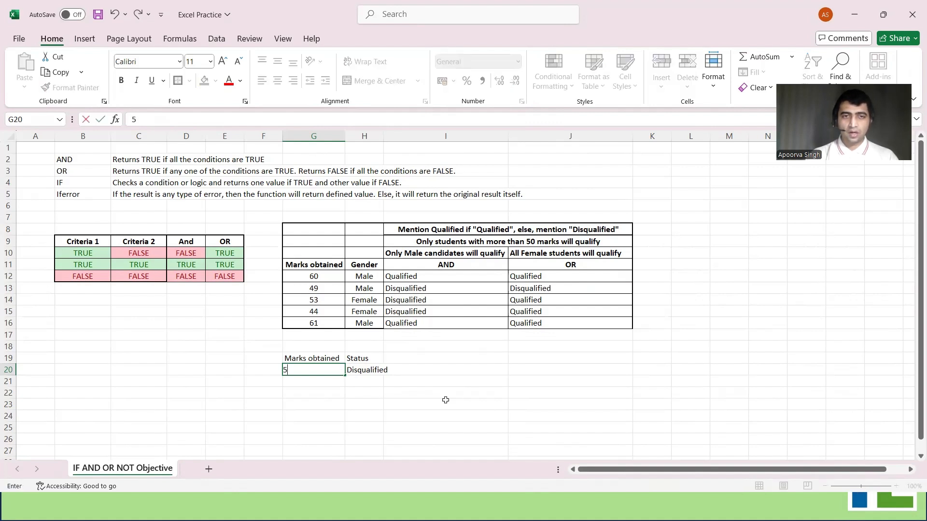
{"action": "type", "text": "0"}
{"action": "key", "text": "Tab"}
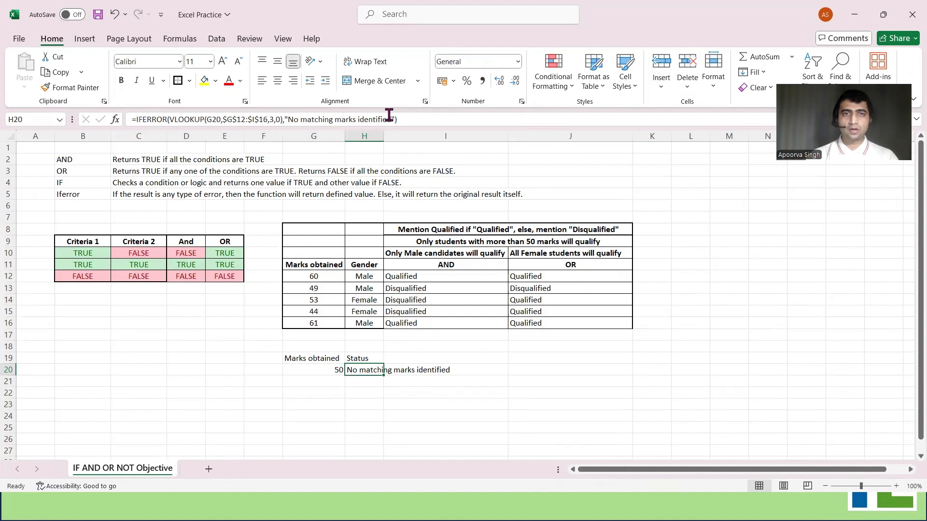
Shorten the fallback text in the H20 IFERROR formula to "No match identified" and return to the marks cell G20
{"action": "left_click_drag", "start_coordinate": [390, 119], "coordinate": [321, 130]}
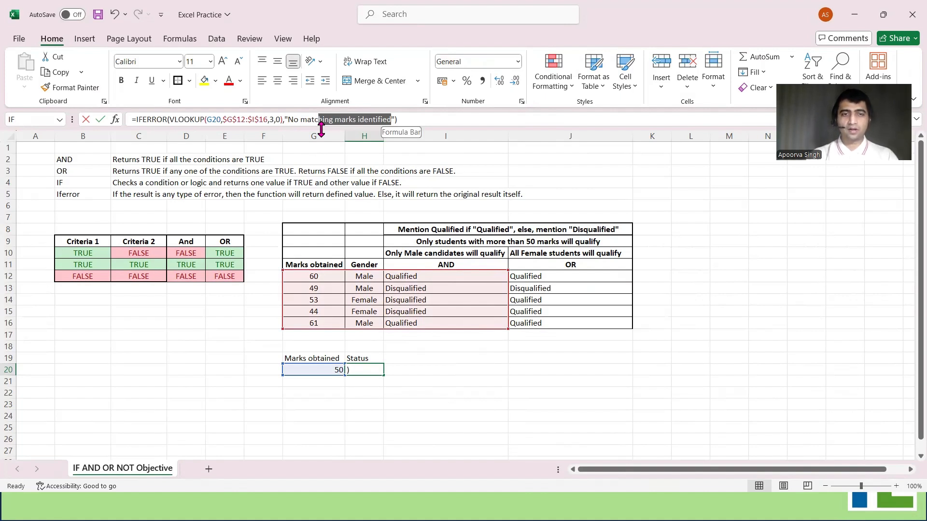
{"action": "type", "text": "h identified"}
{"action": "key", "text": "Return"}
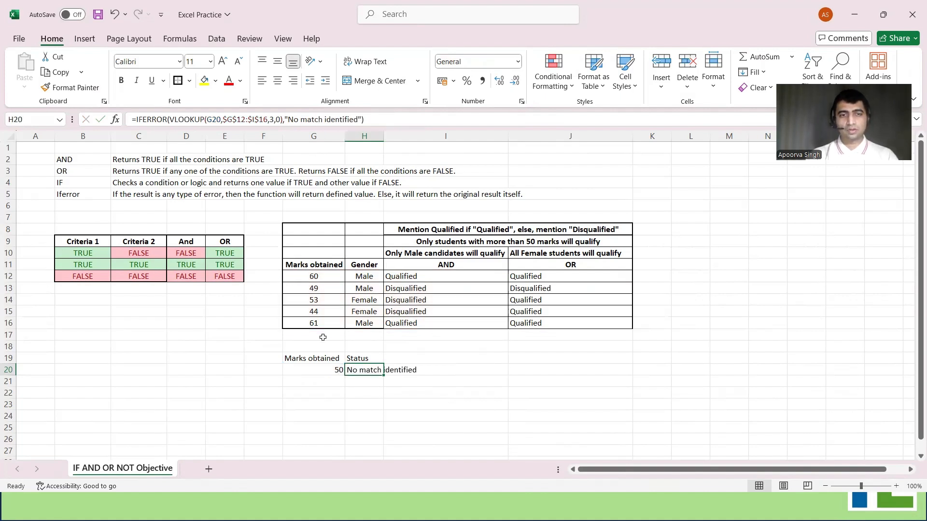
{"action": "left_click", "coordinate": [333, 377]}
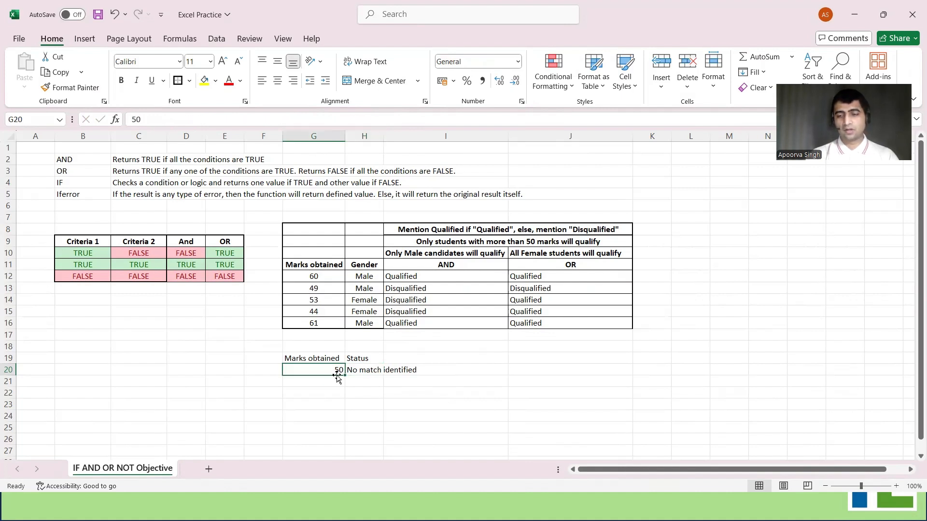